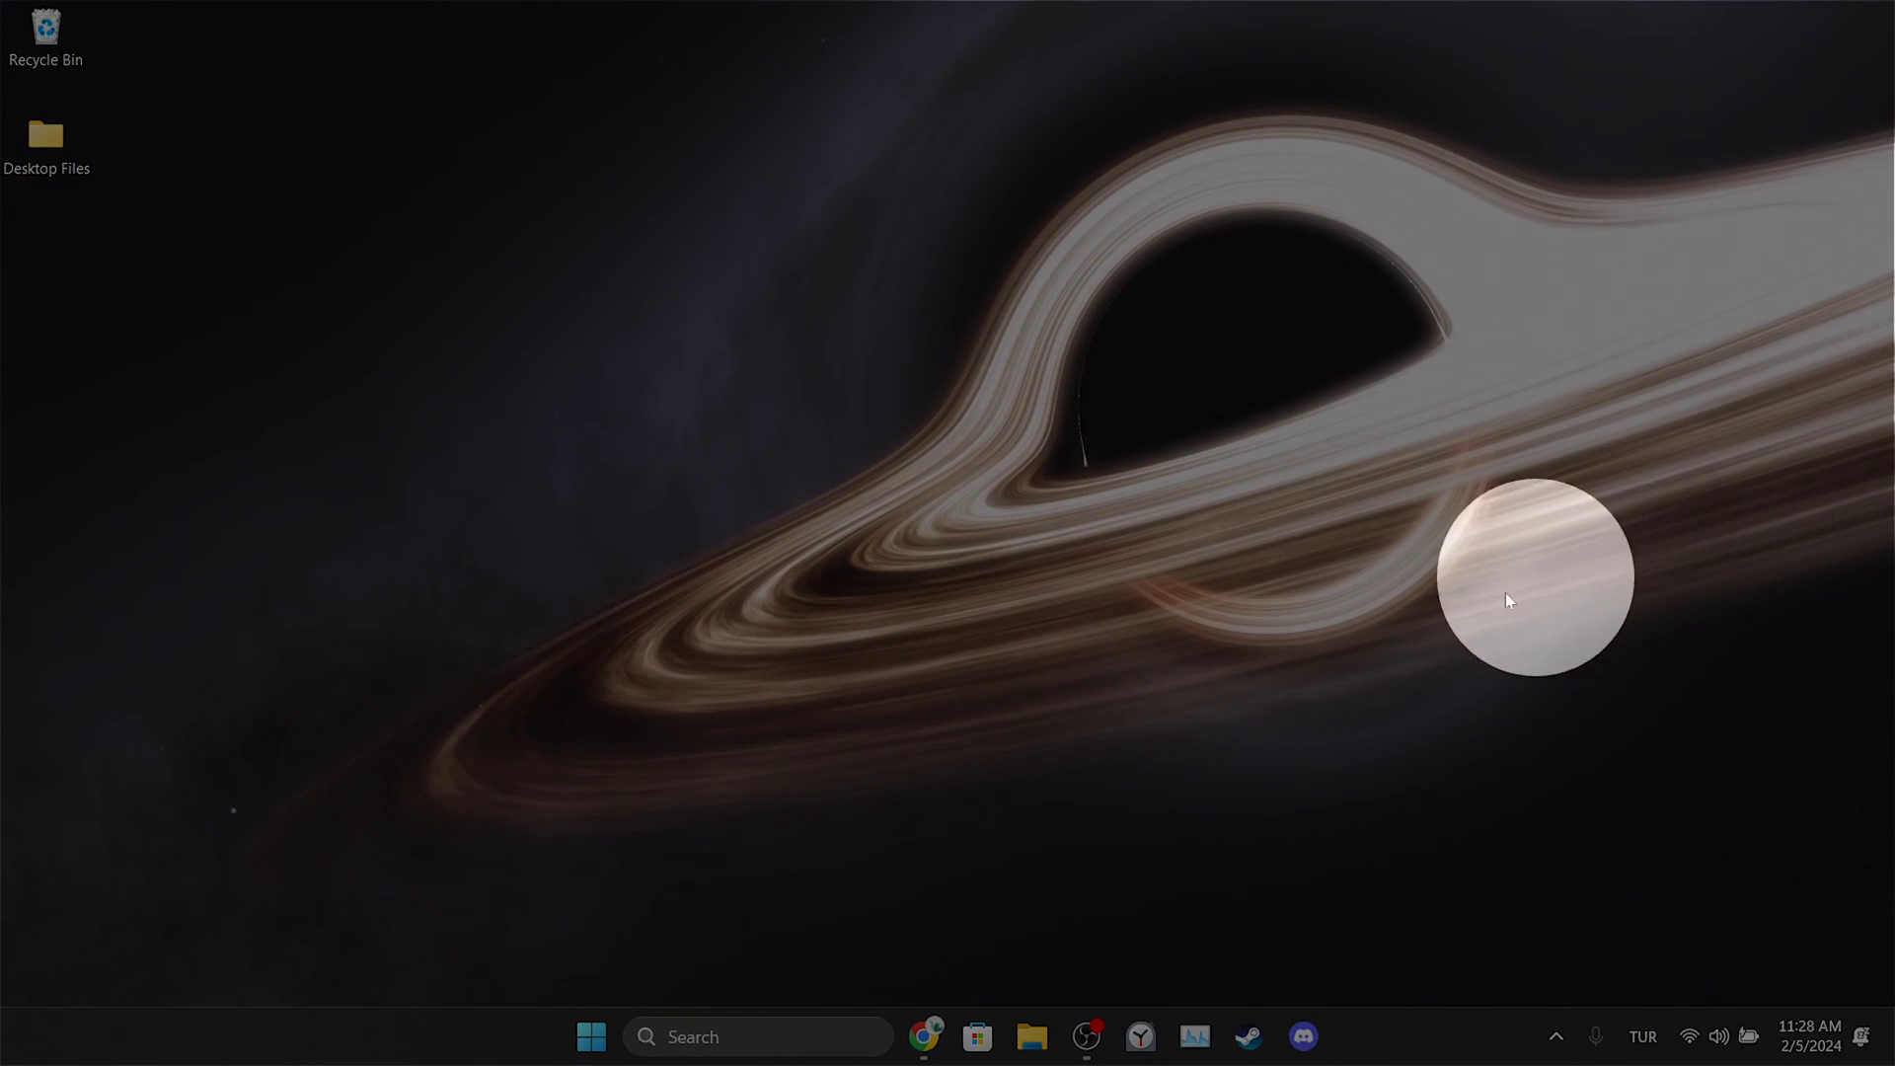
# Launch Chrome and open Settings > Privacy and security > Third-party cookies
pyautogui.click(921, 1032)
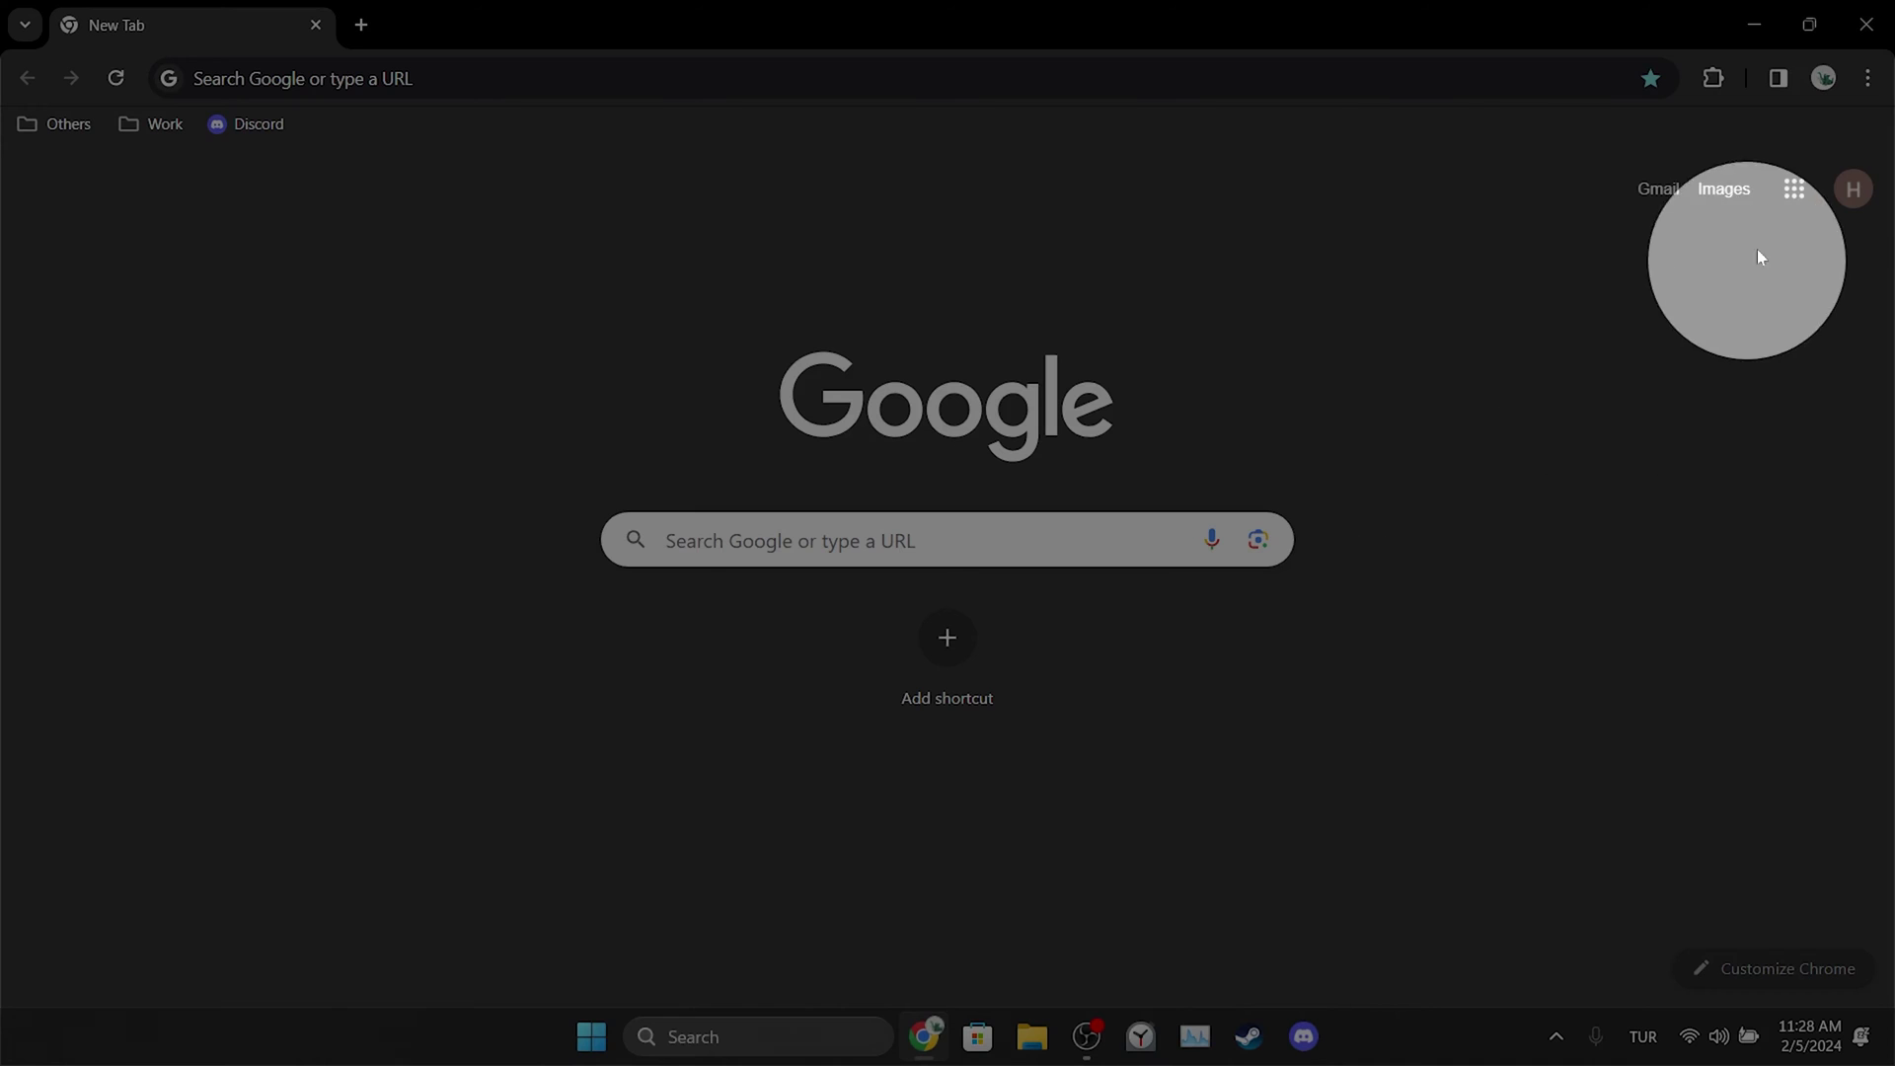
pyautogui.click(1868, 79)
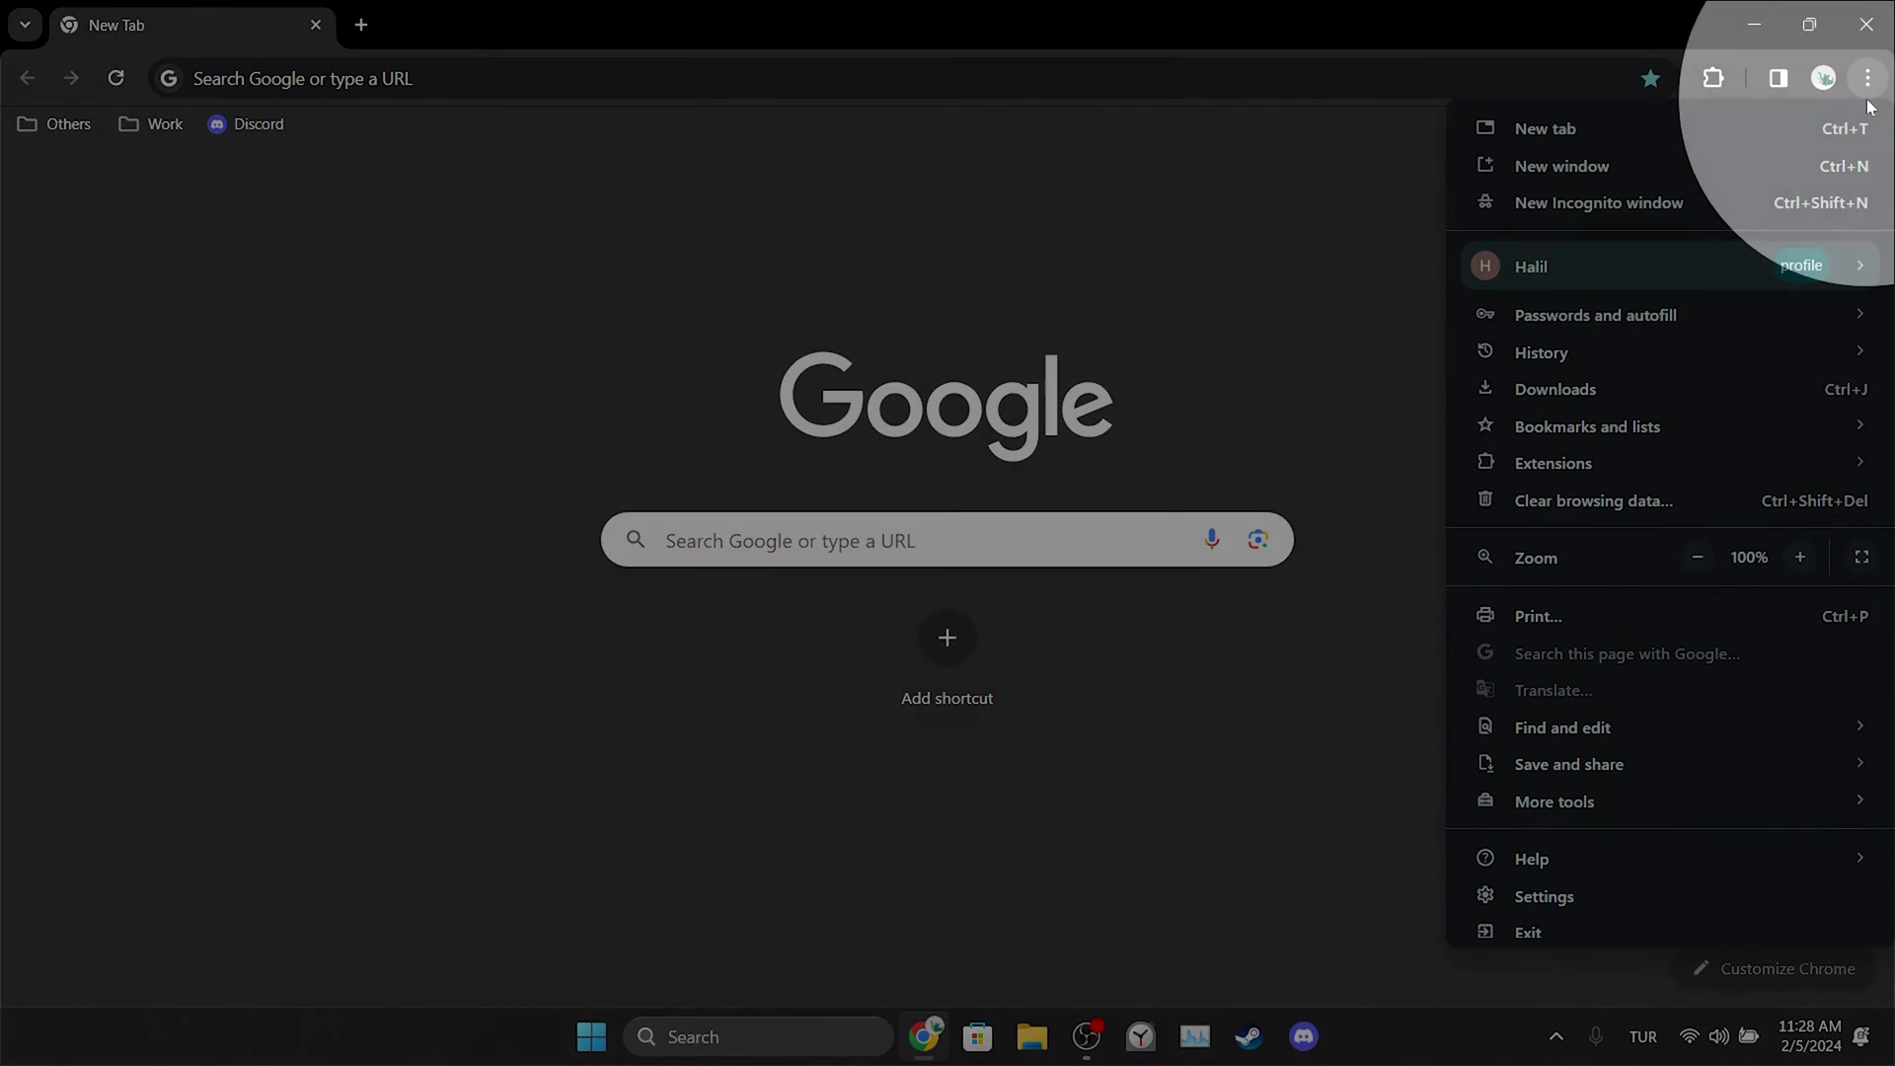
pyautogui.click(1546, 896)
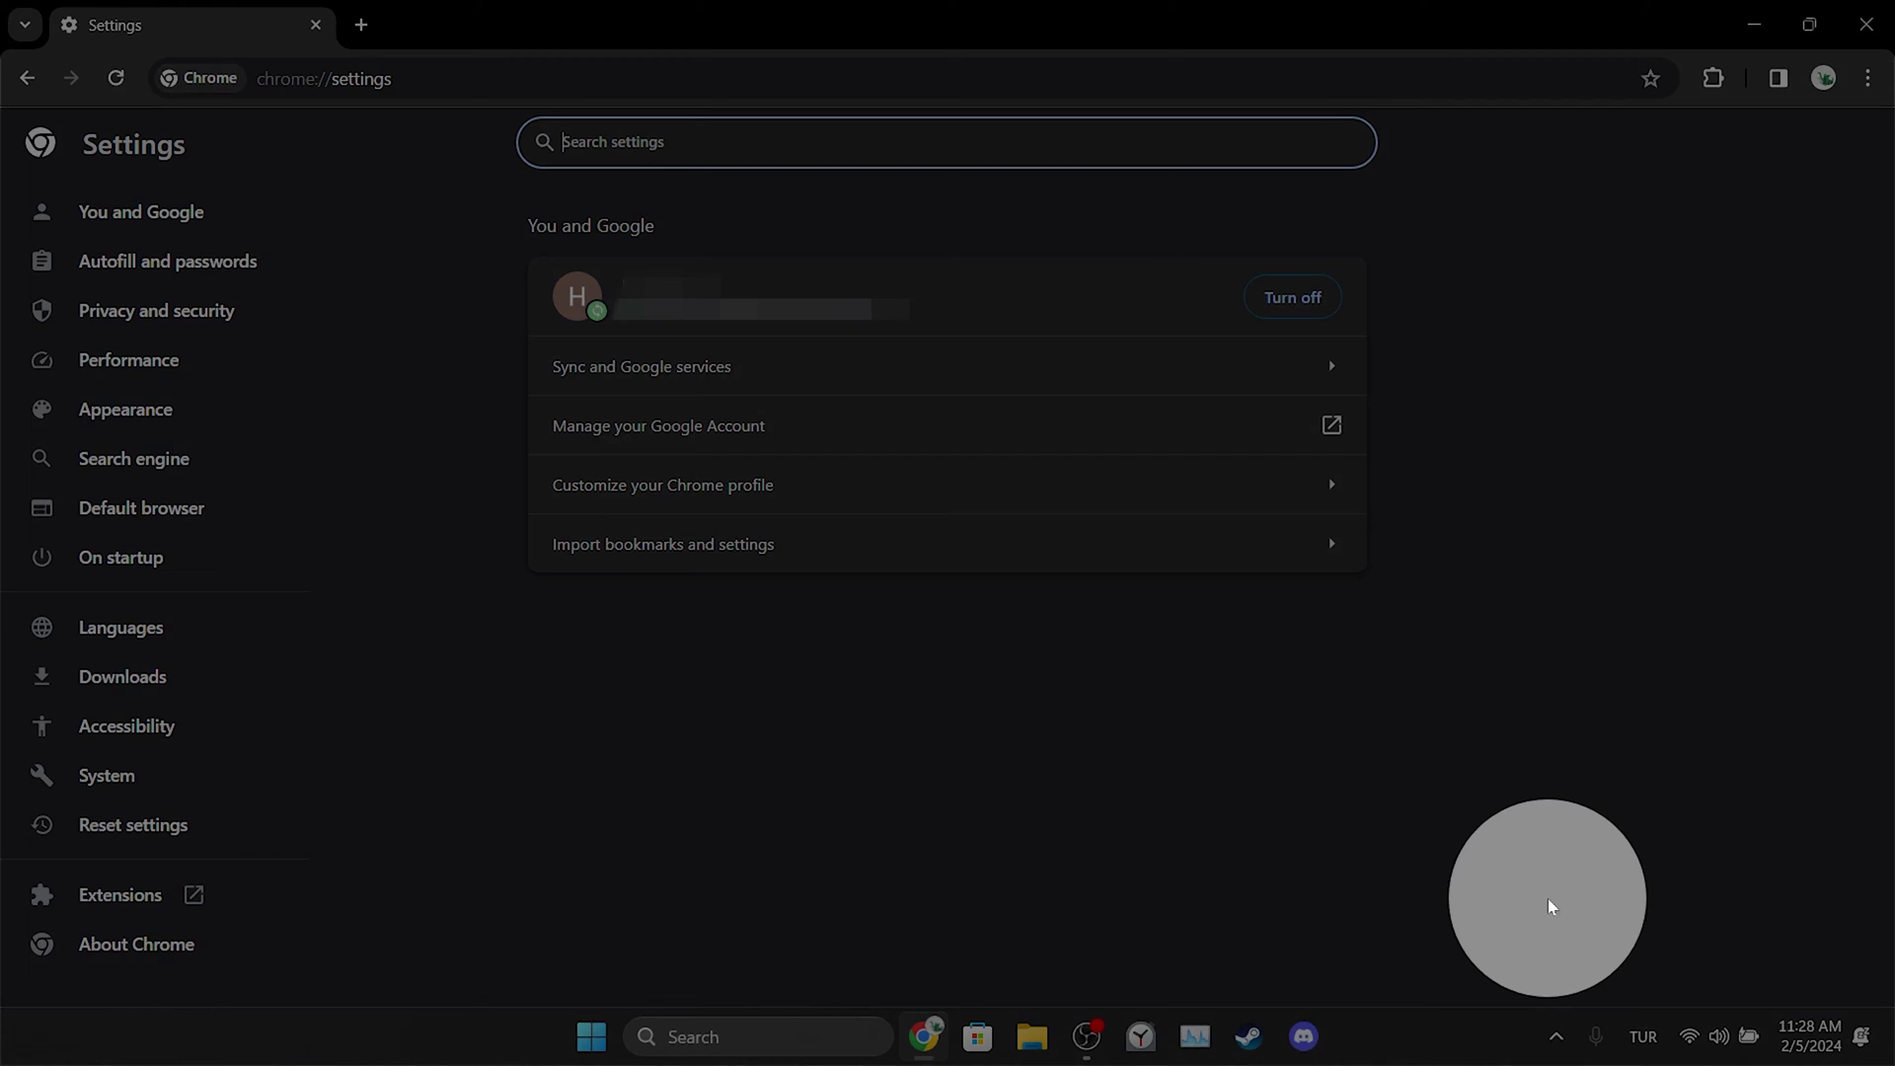
pyautogui.click(152, 314)
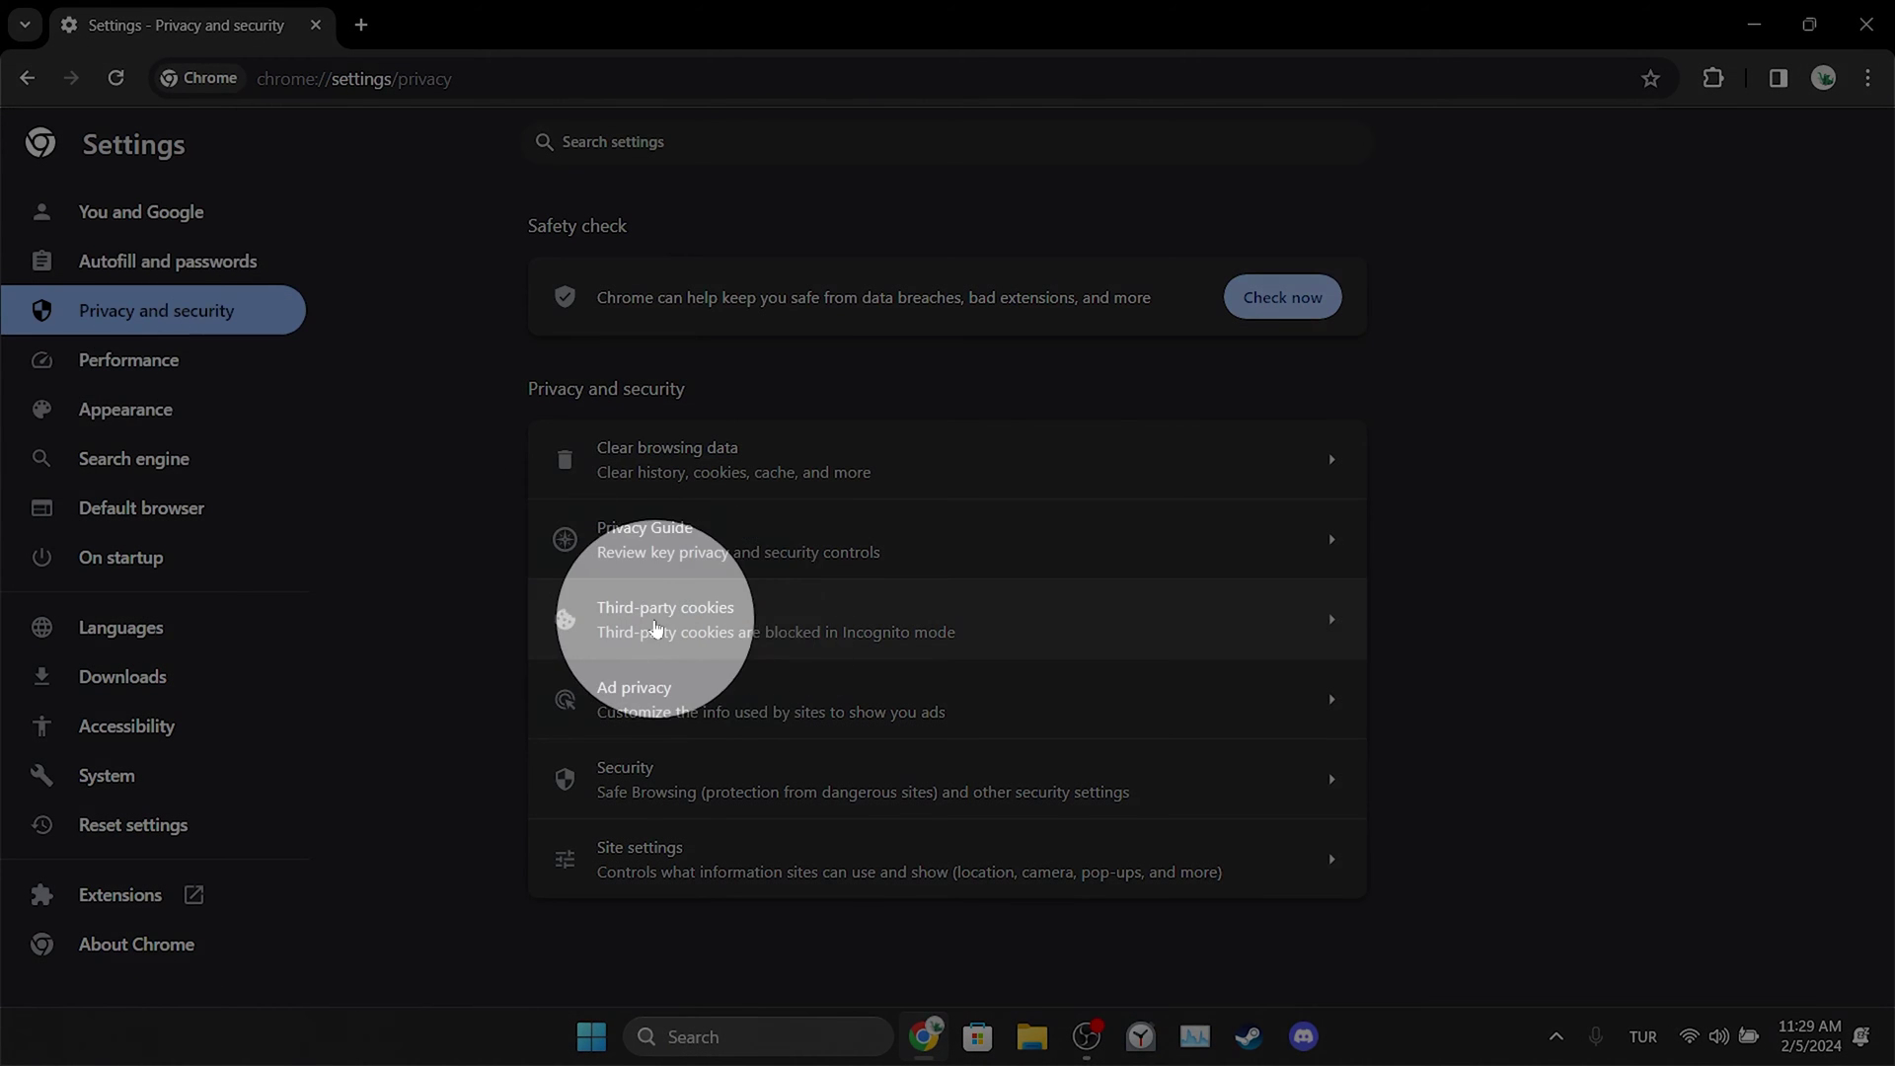
pyautogui.click(656, 622)
pyautogui.scroll(-5, 1481, 644)
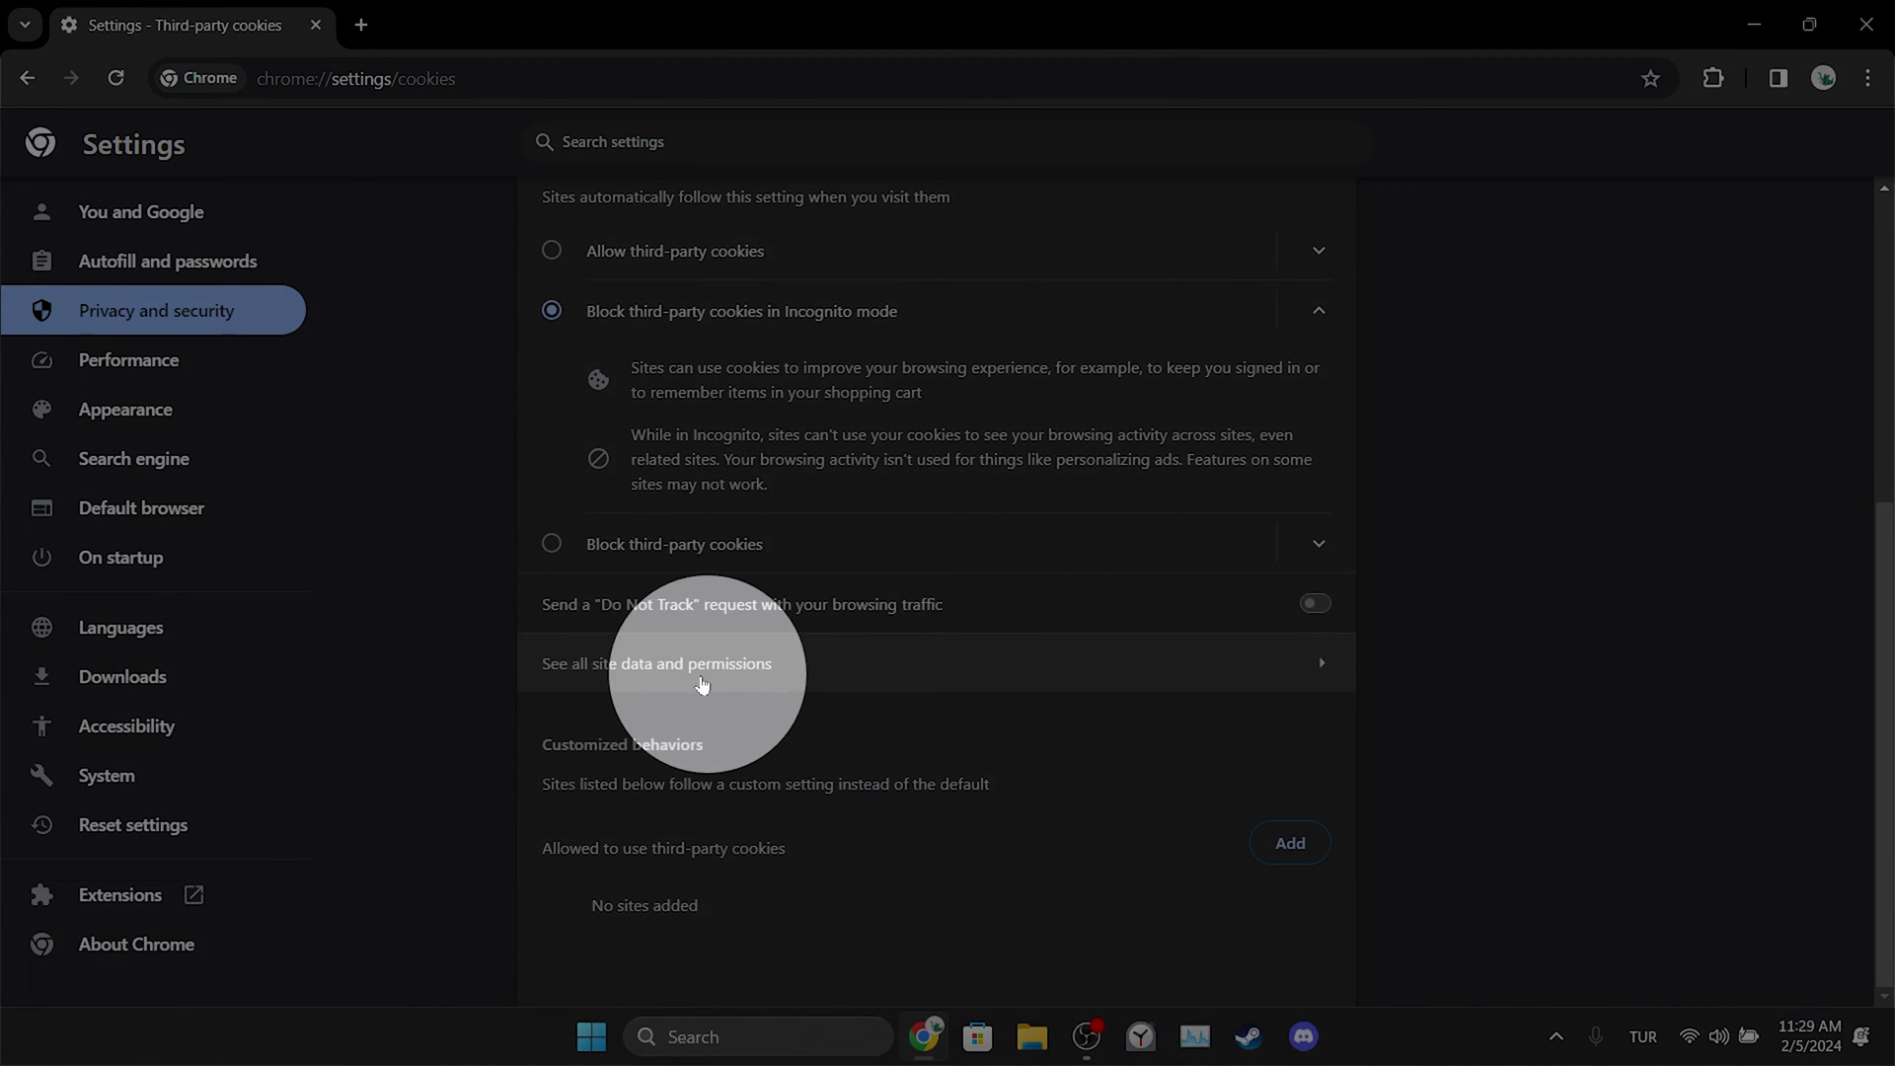
# Filter all site data for discord and delete discord.com's stored data and permissions
pyautogui.click(702, 683)
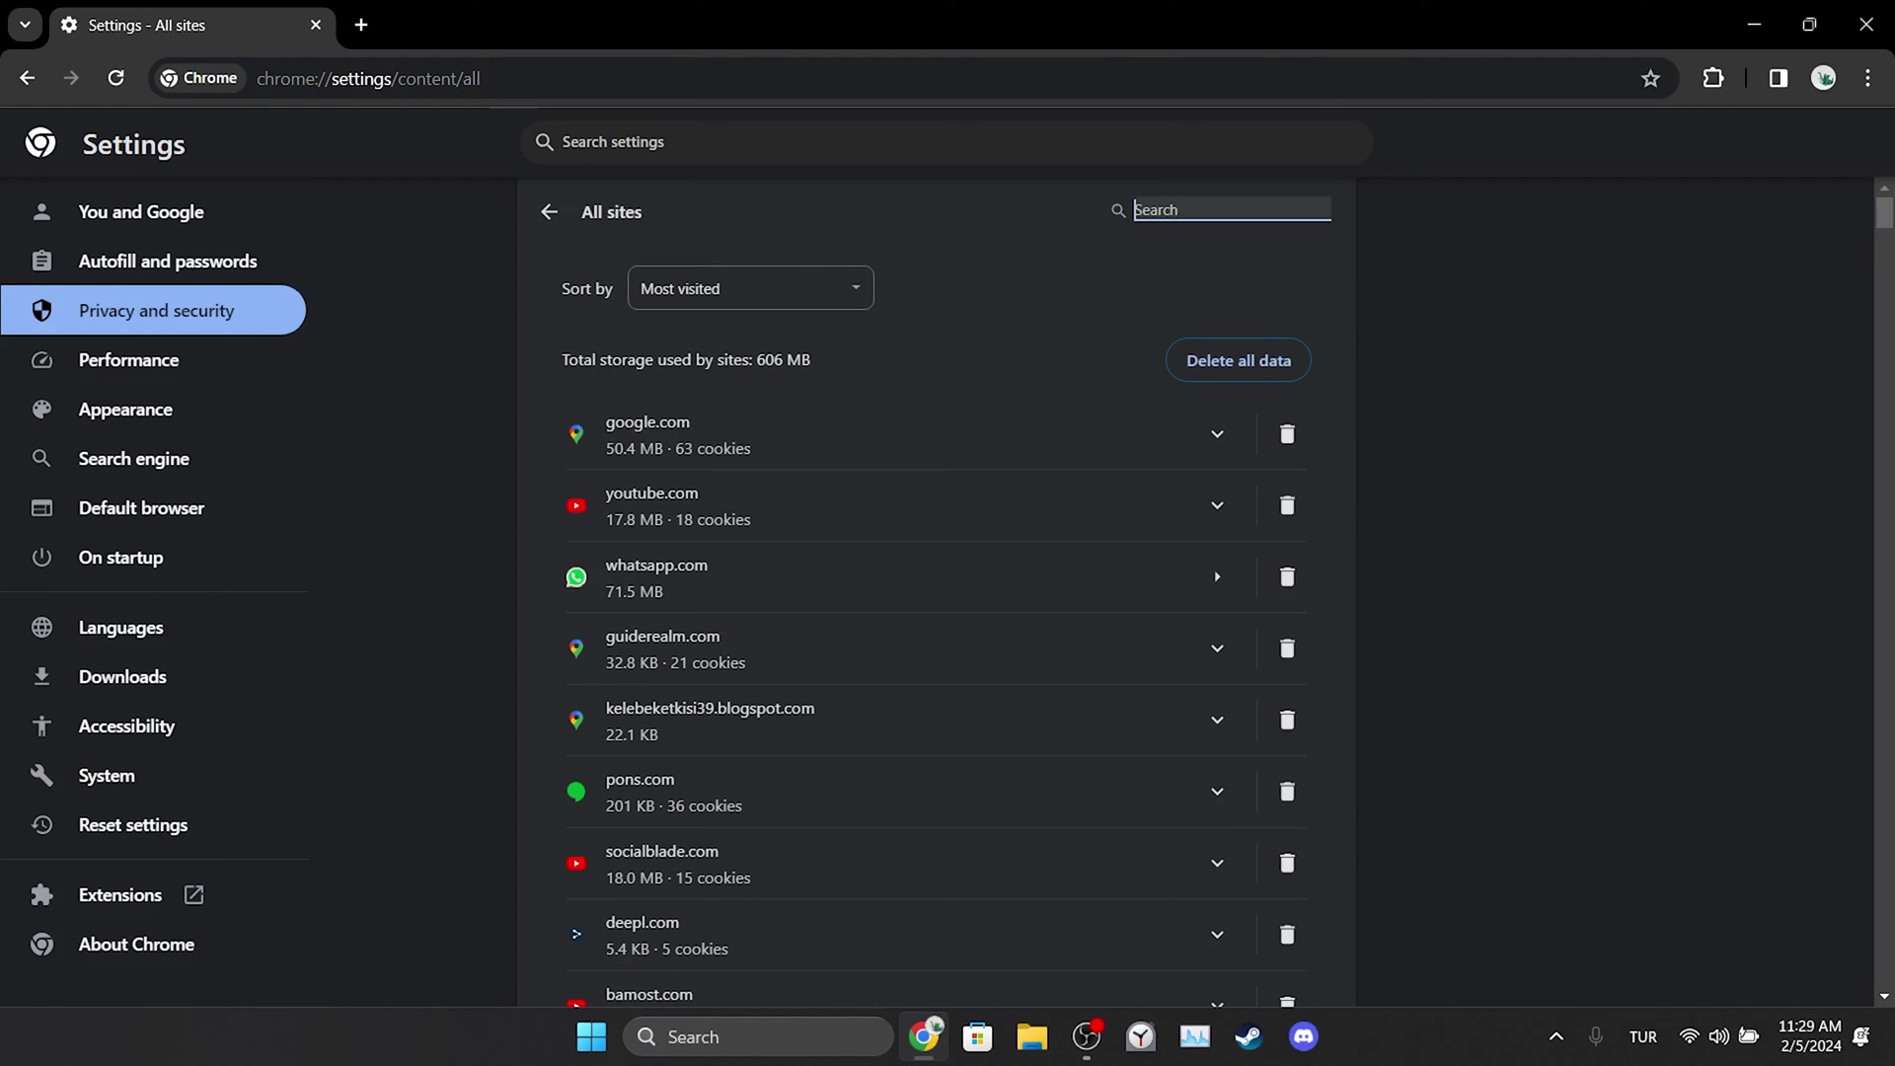
pyautogui.write('discord')
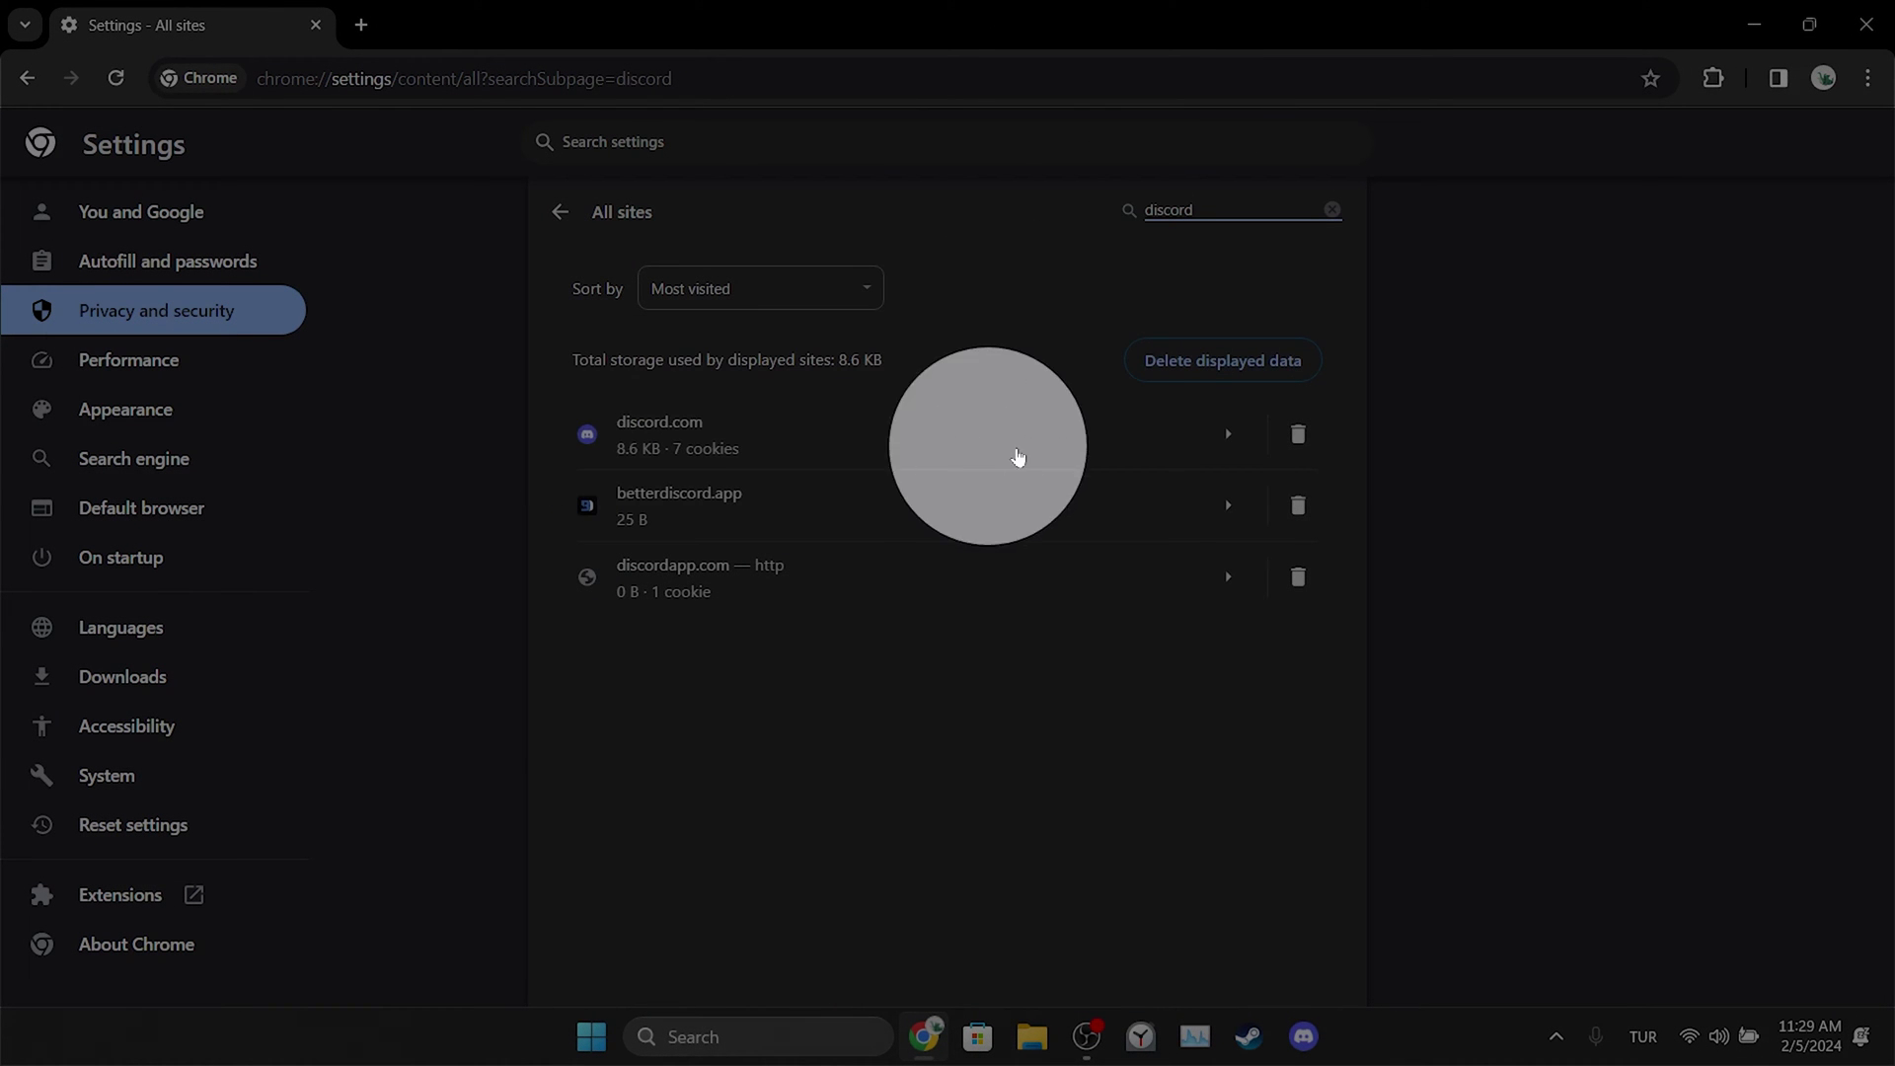
pyautogui.click(1297, 439)
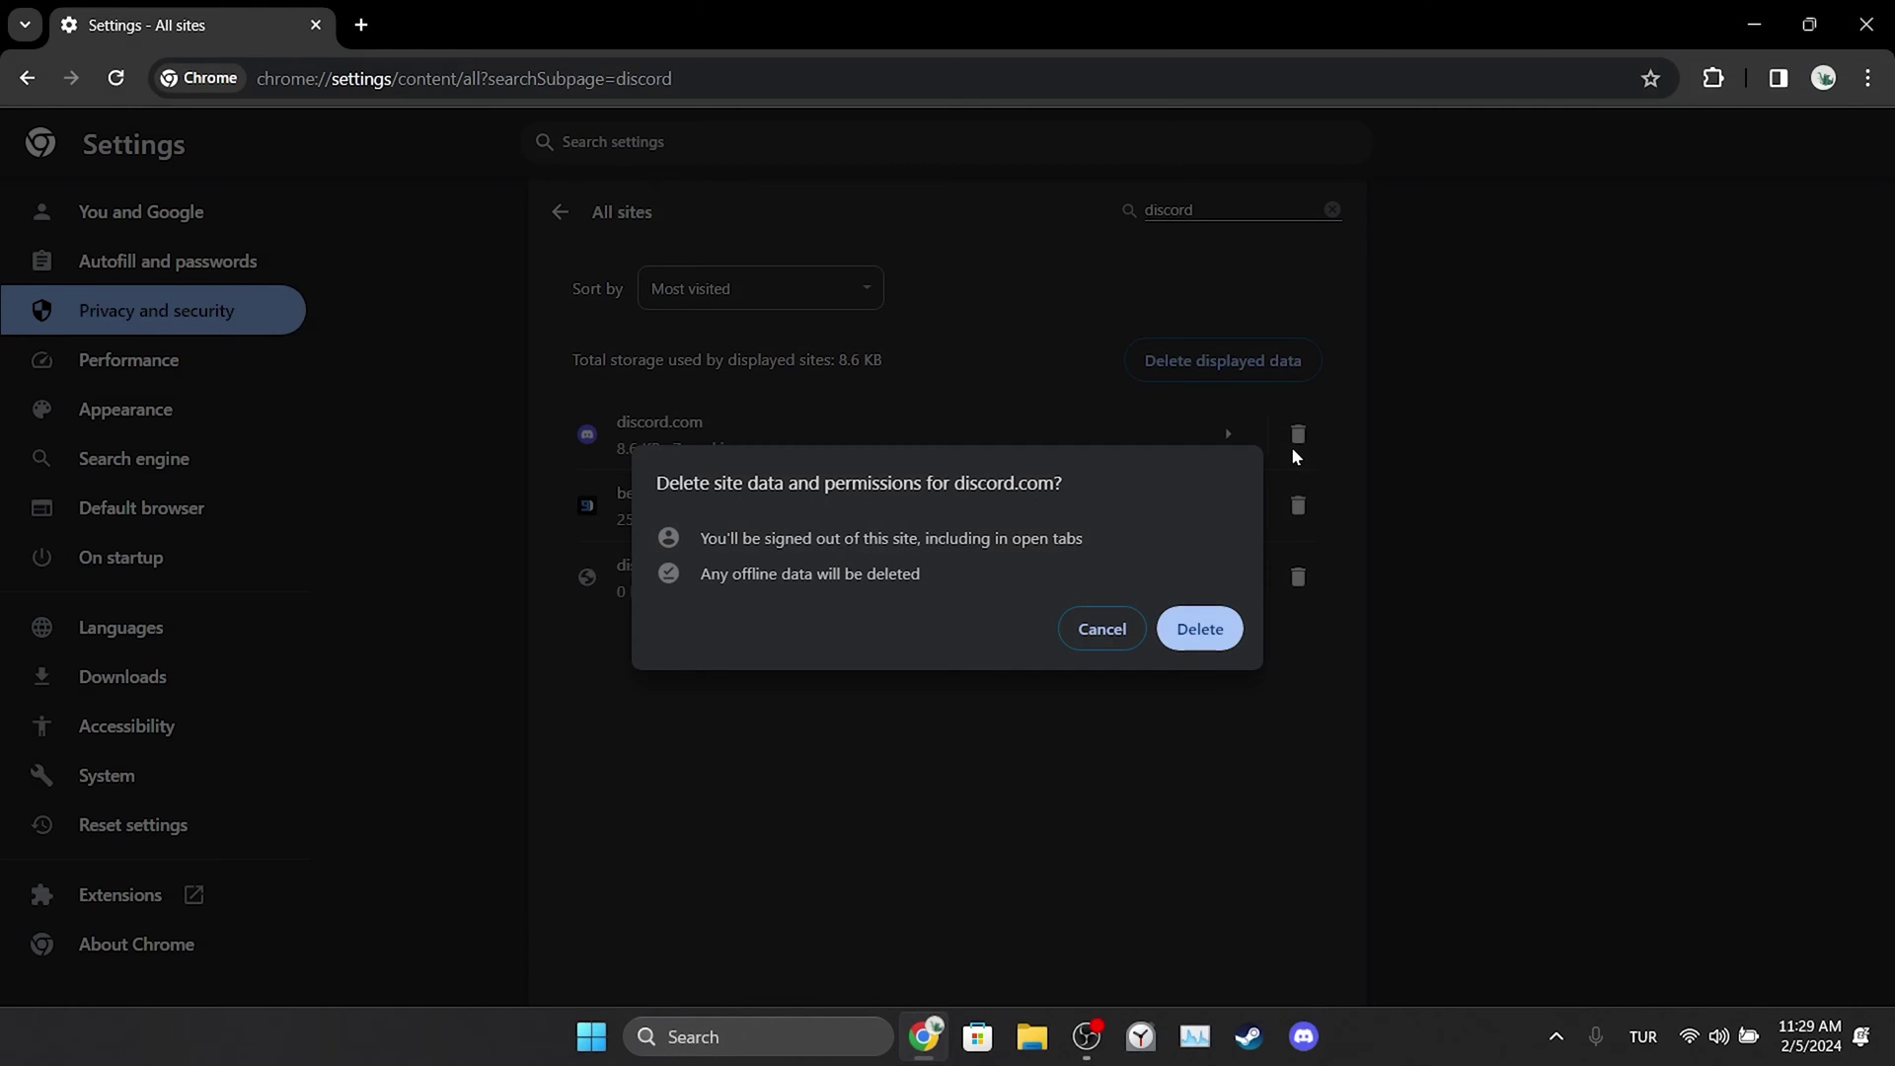
pyautogui.click(1200, 637)
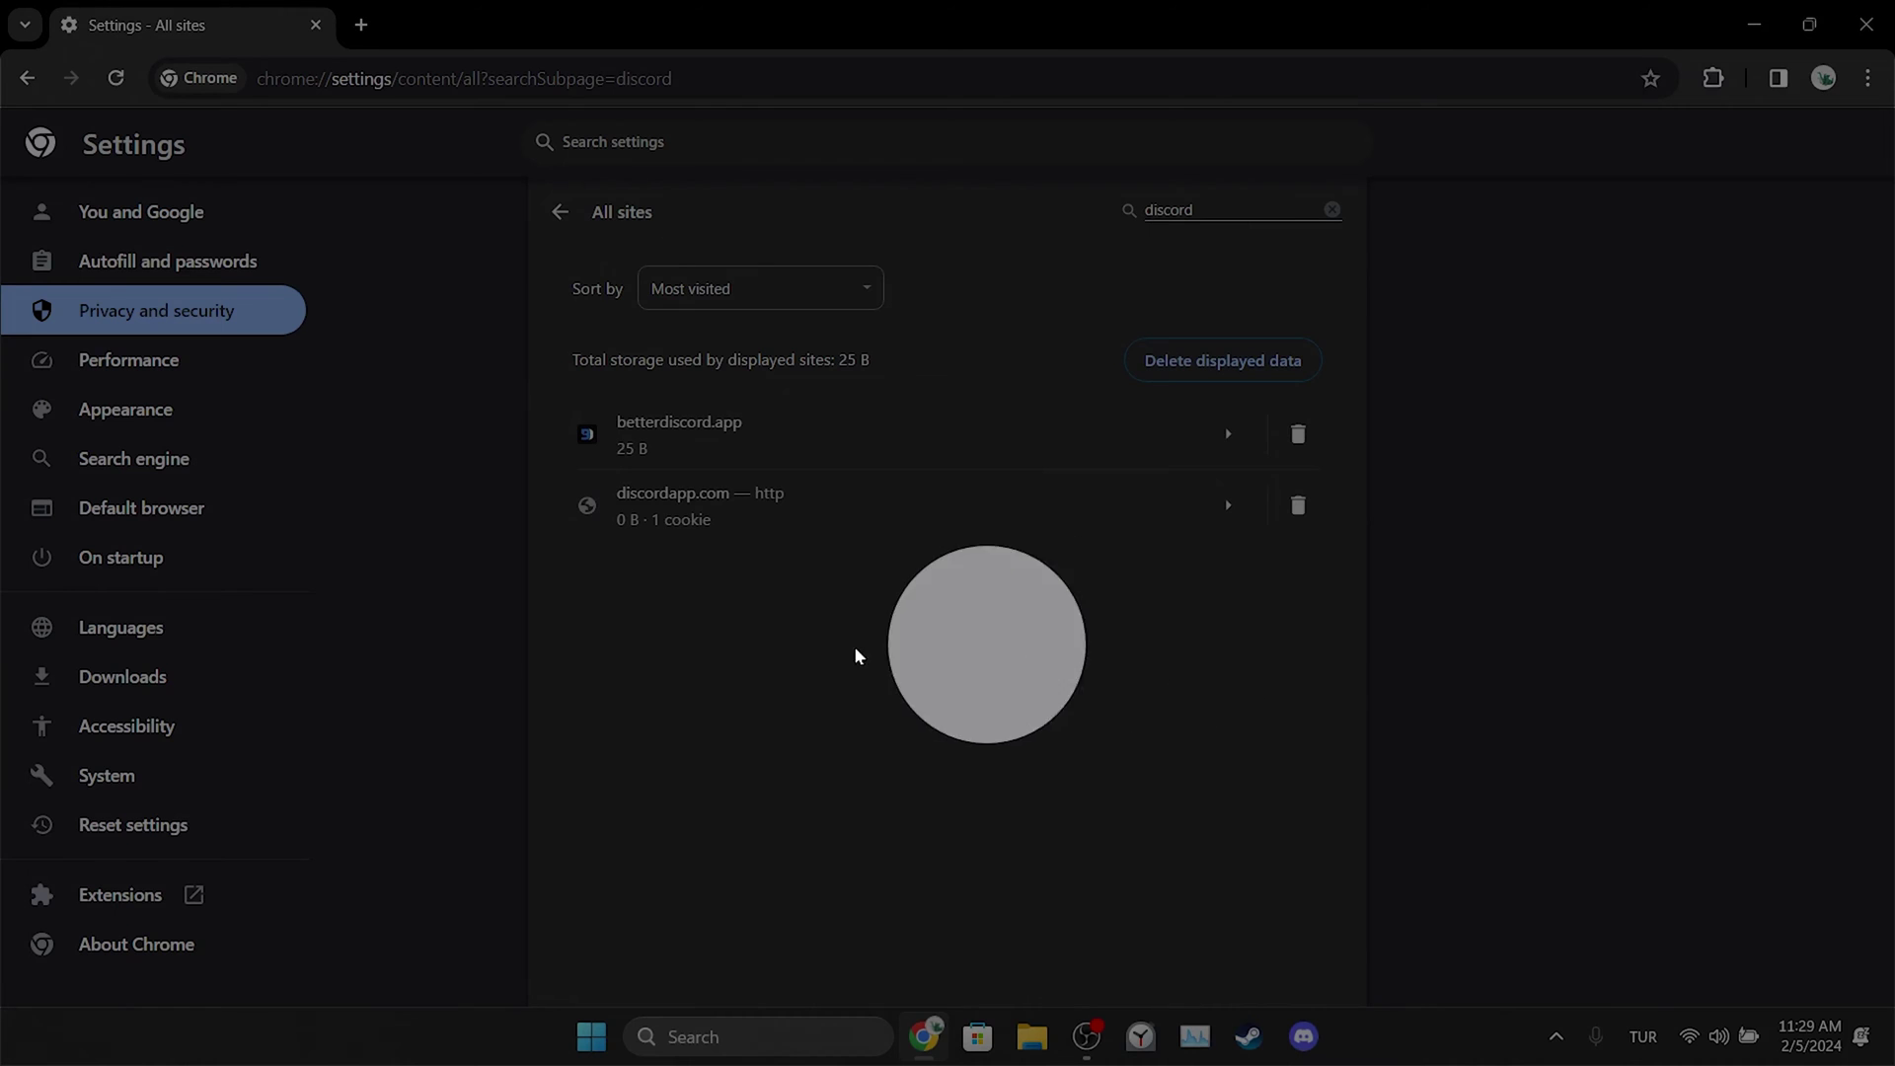
# Switch off 'Use hardware acceleration when available' in Chrome's System settings
pyautogui.click(94, 779)
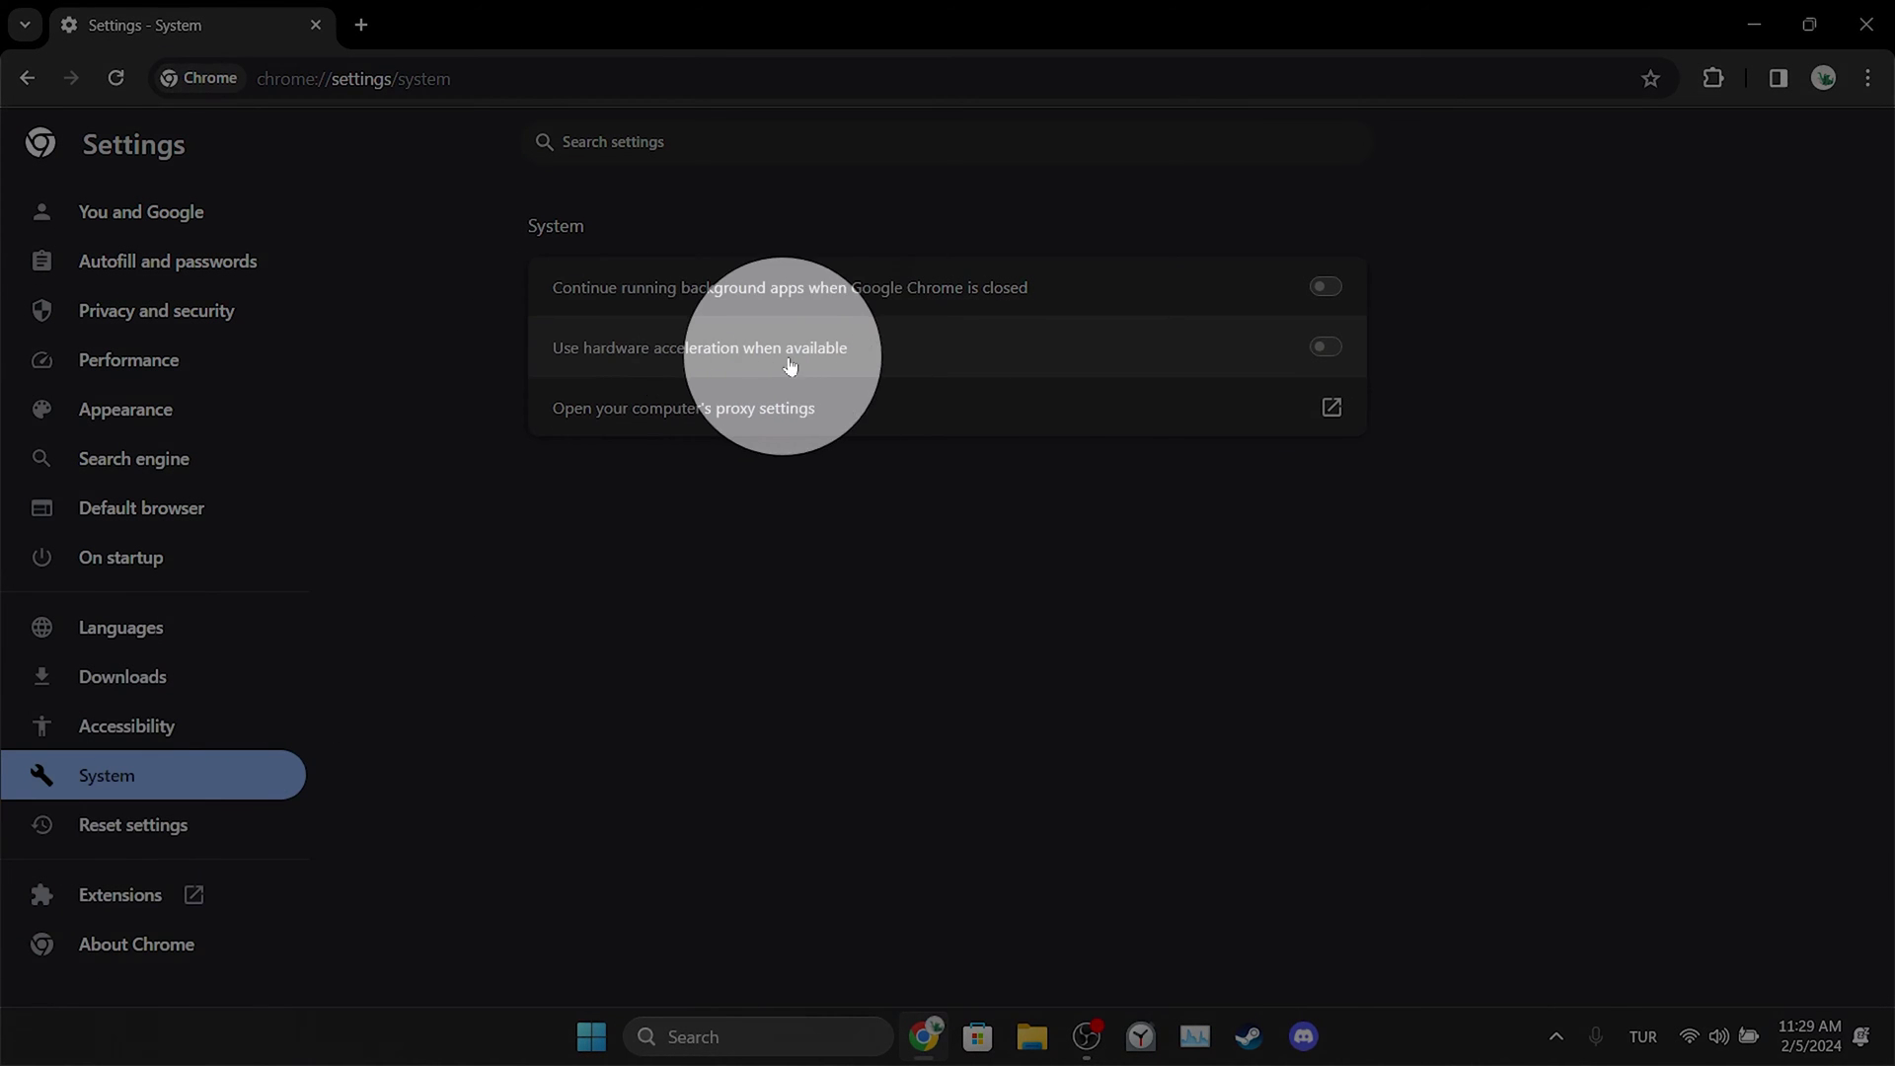
pyautogui.click(1329, 353)
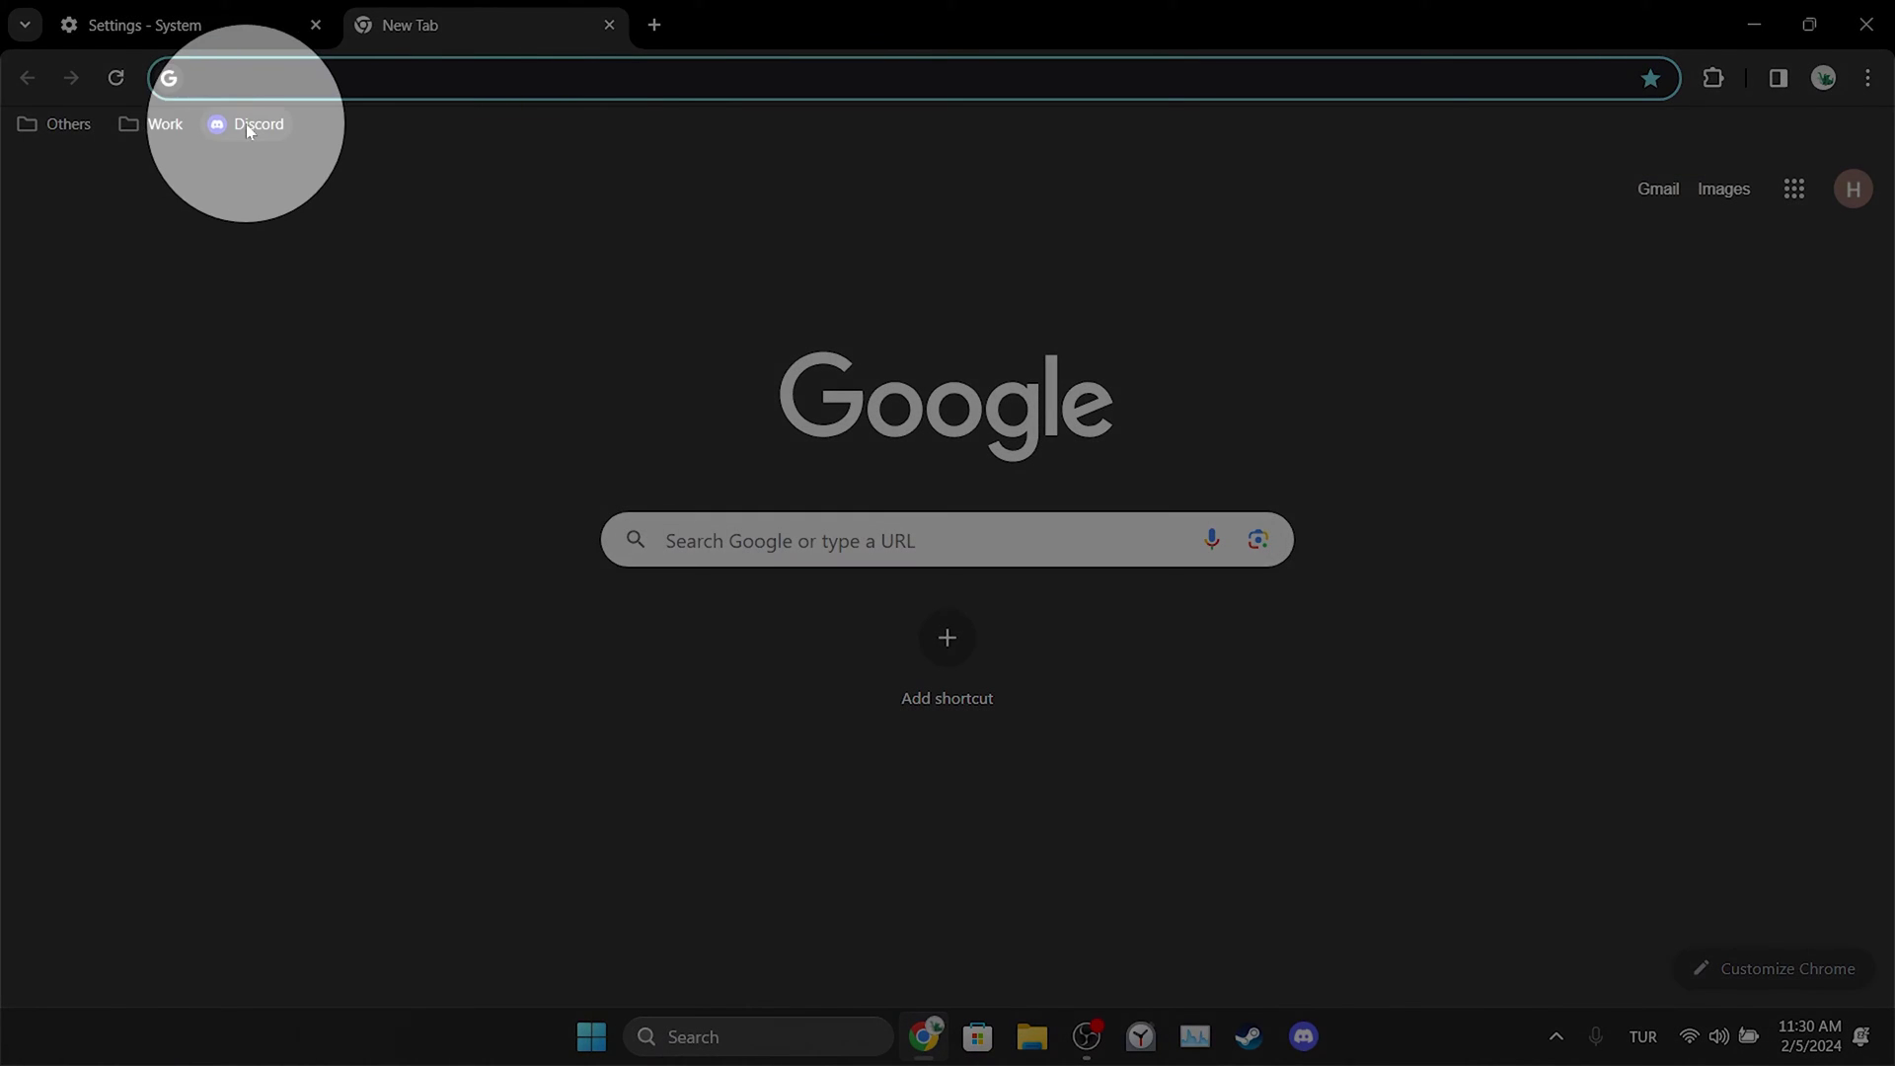
# Load discord.com from its bookmark and open its Site settings from the address bar
pyautogui.click(246, 124)
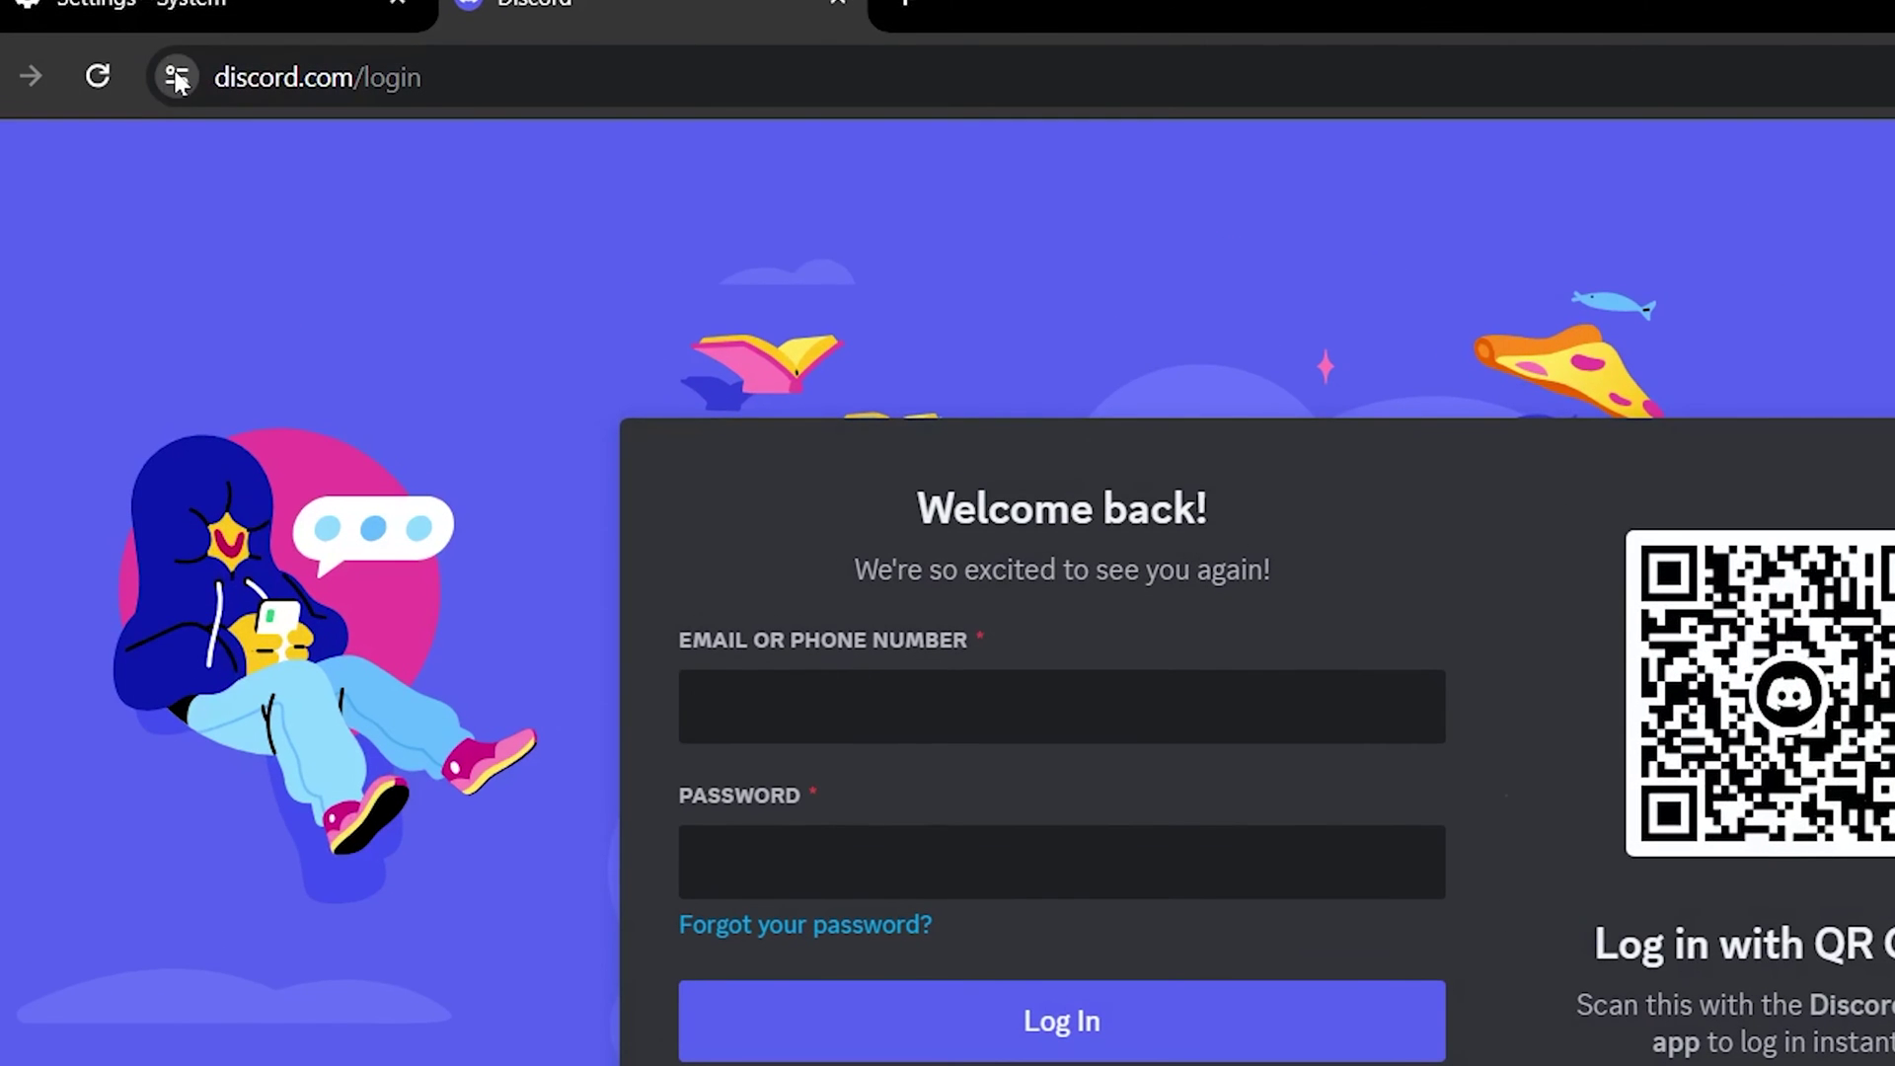
pyautogui.click(178, 79)
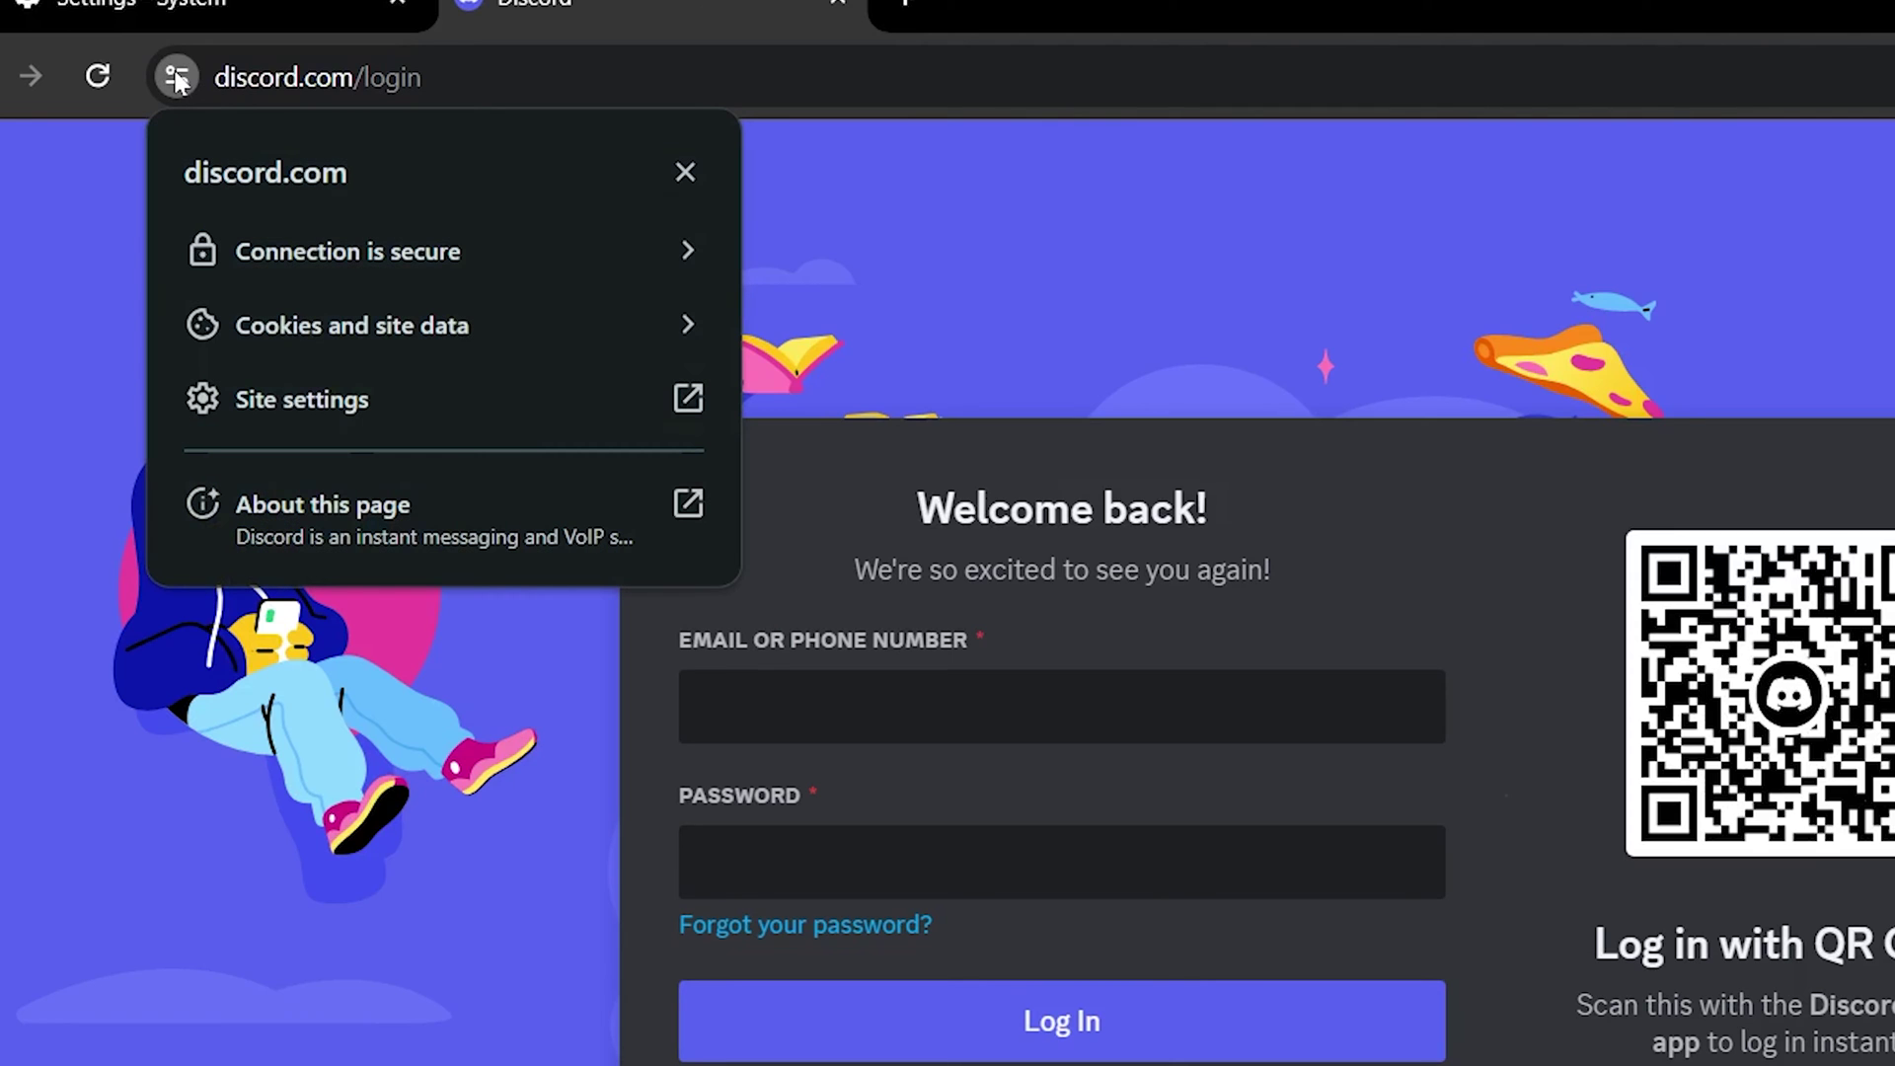
pyautogui.click(297, 401)
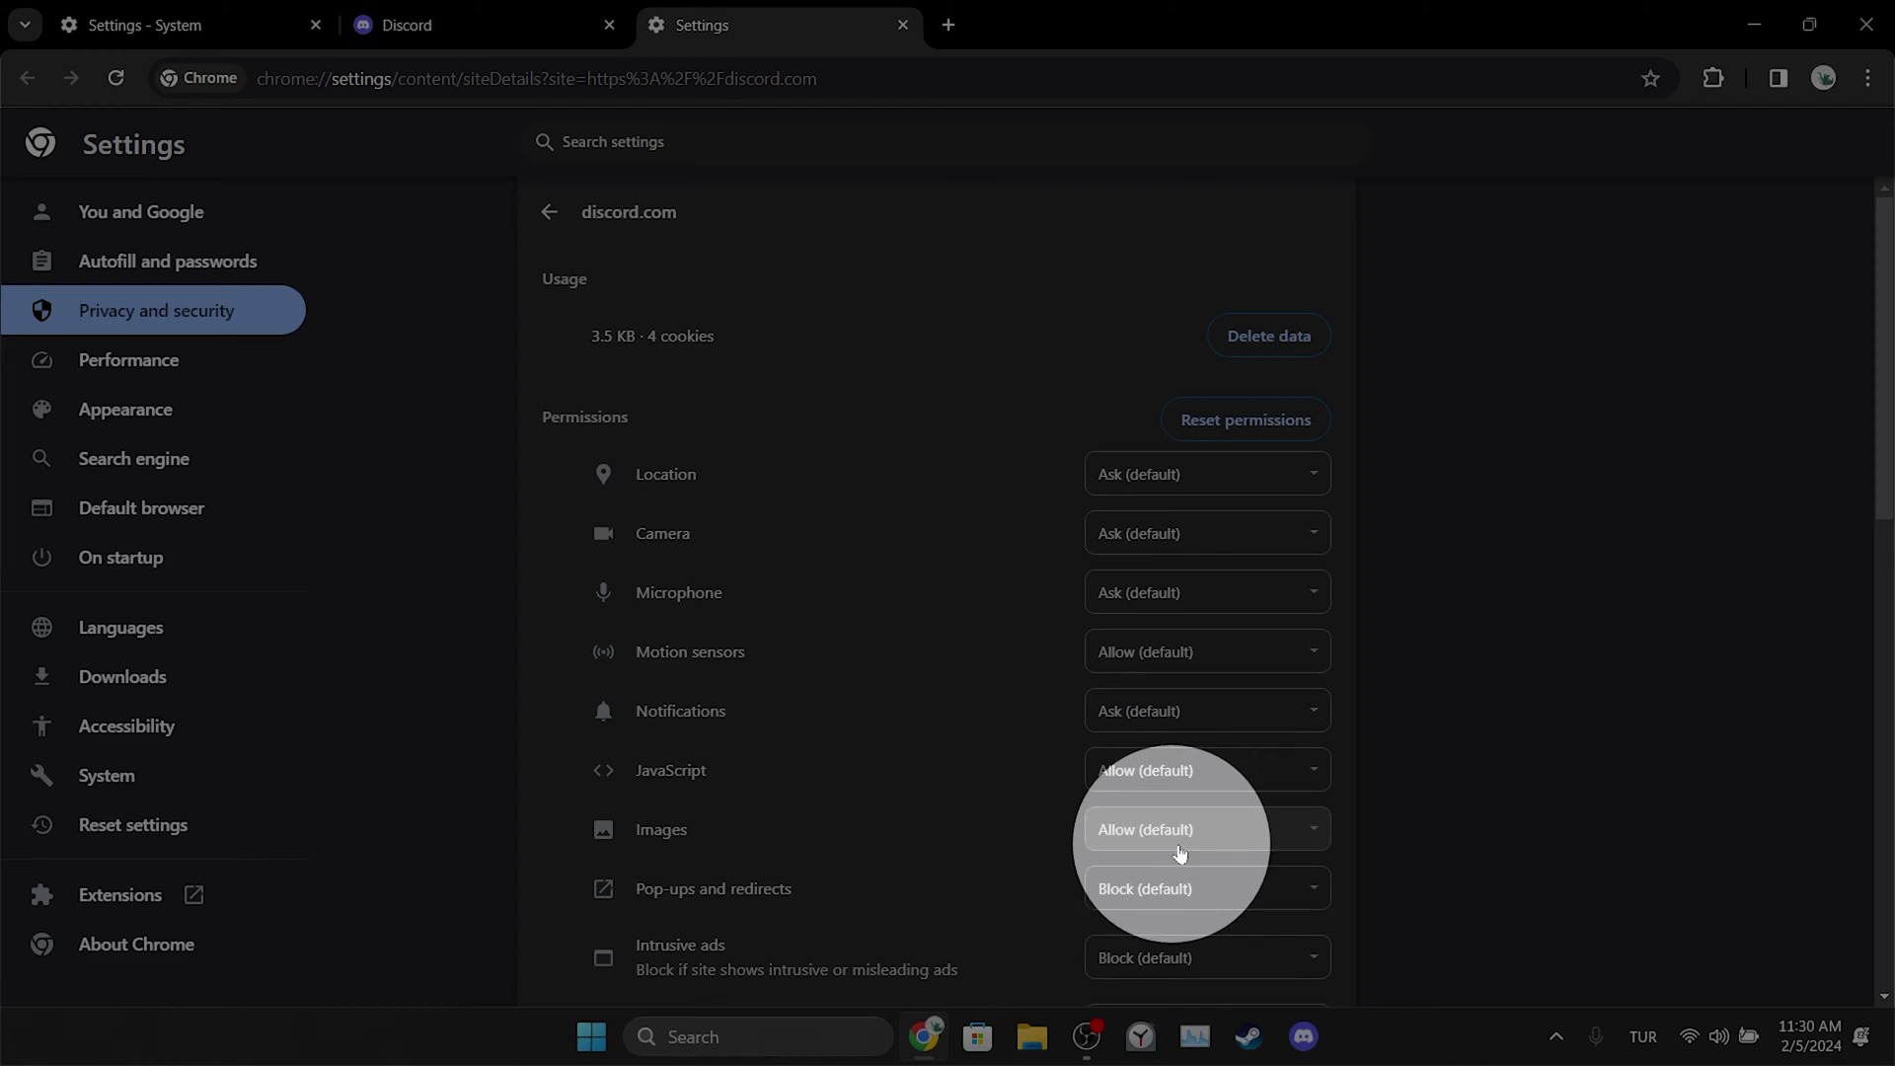
# For discord.com, set Pop-ups and redirects and Automatic downloads to Allow, and File editing to Ask
pyautogui.click(1145, 888)
pyautogui.click(1120, 938)
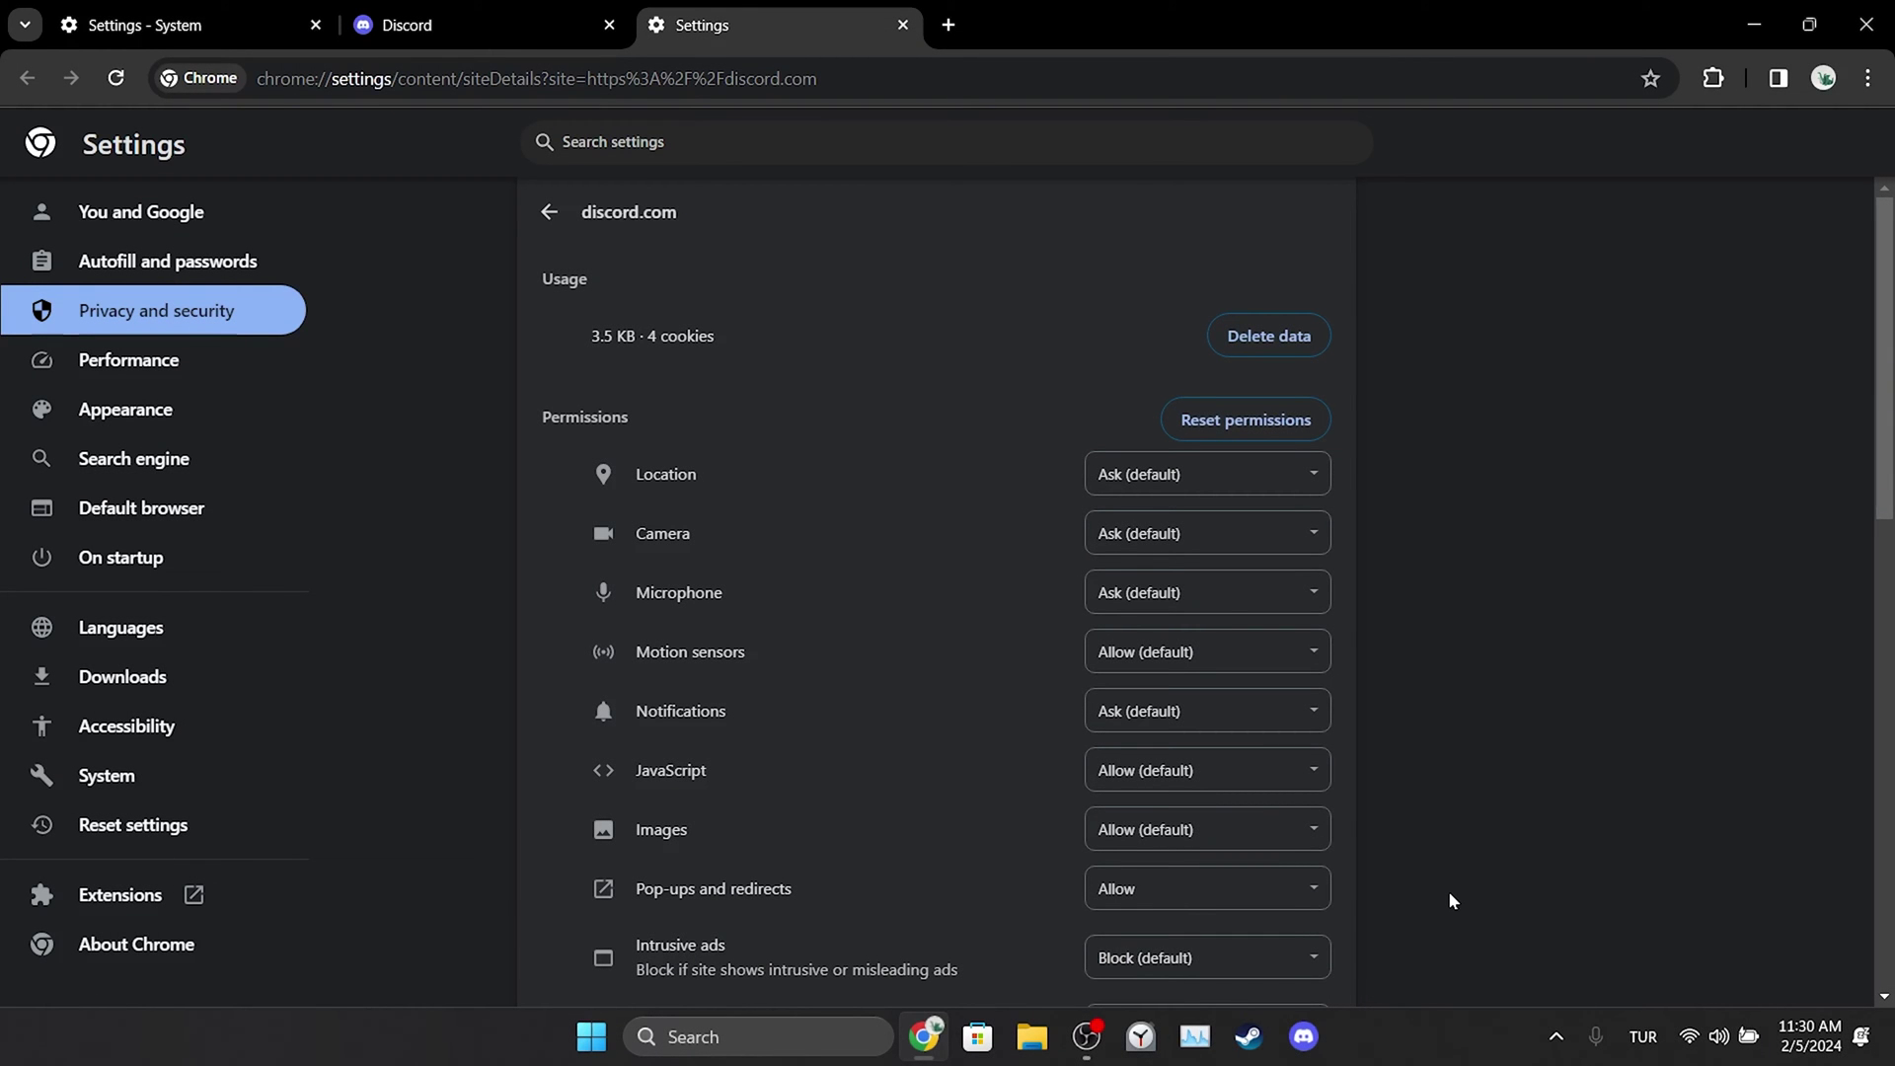
pyautogui.scroll(-7, 1451, 889)
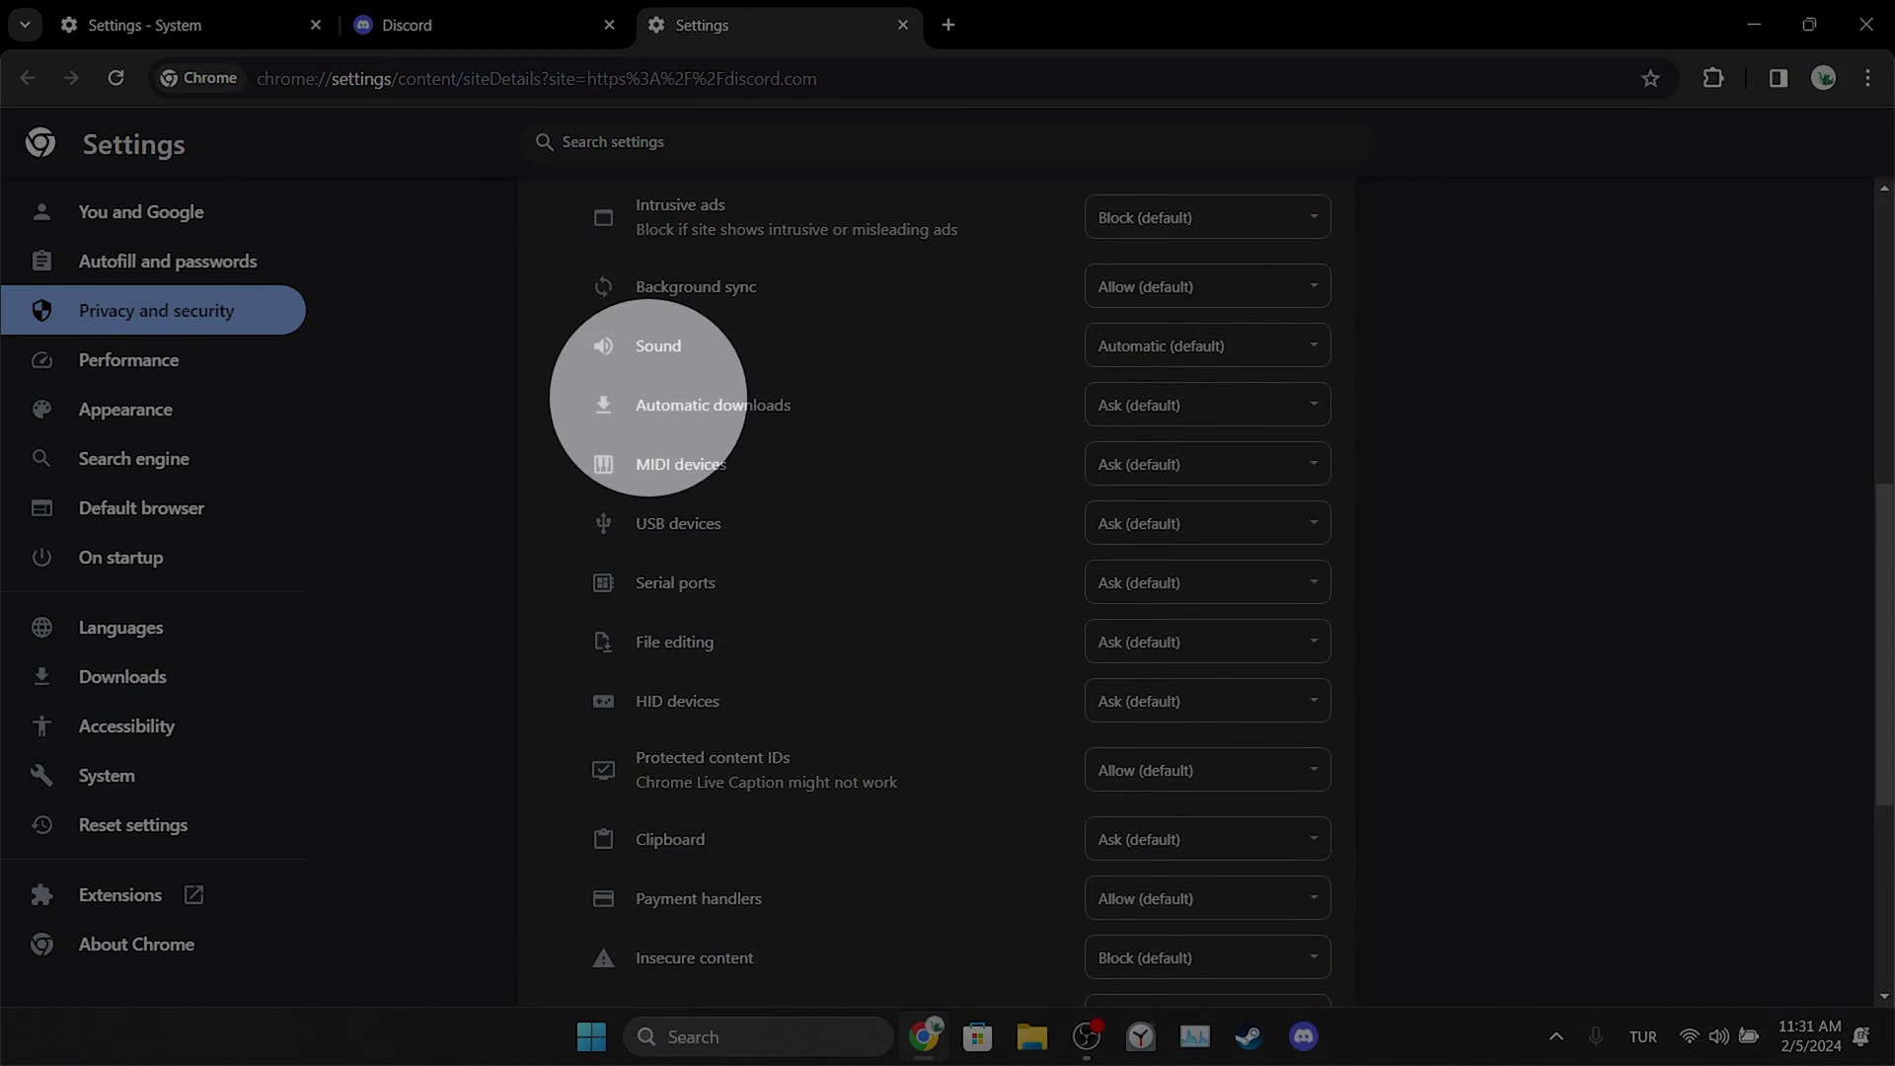
pyautogui.click(1125, 405)
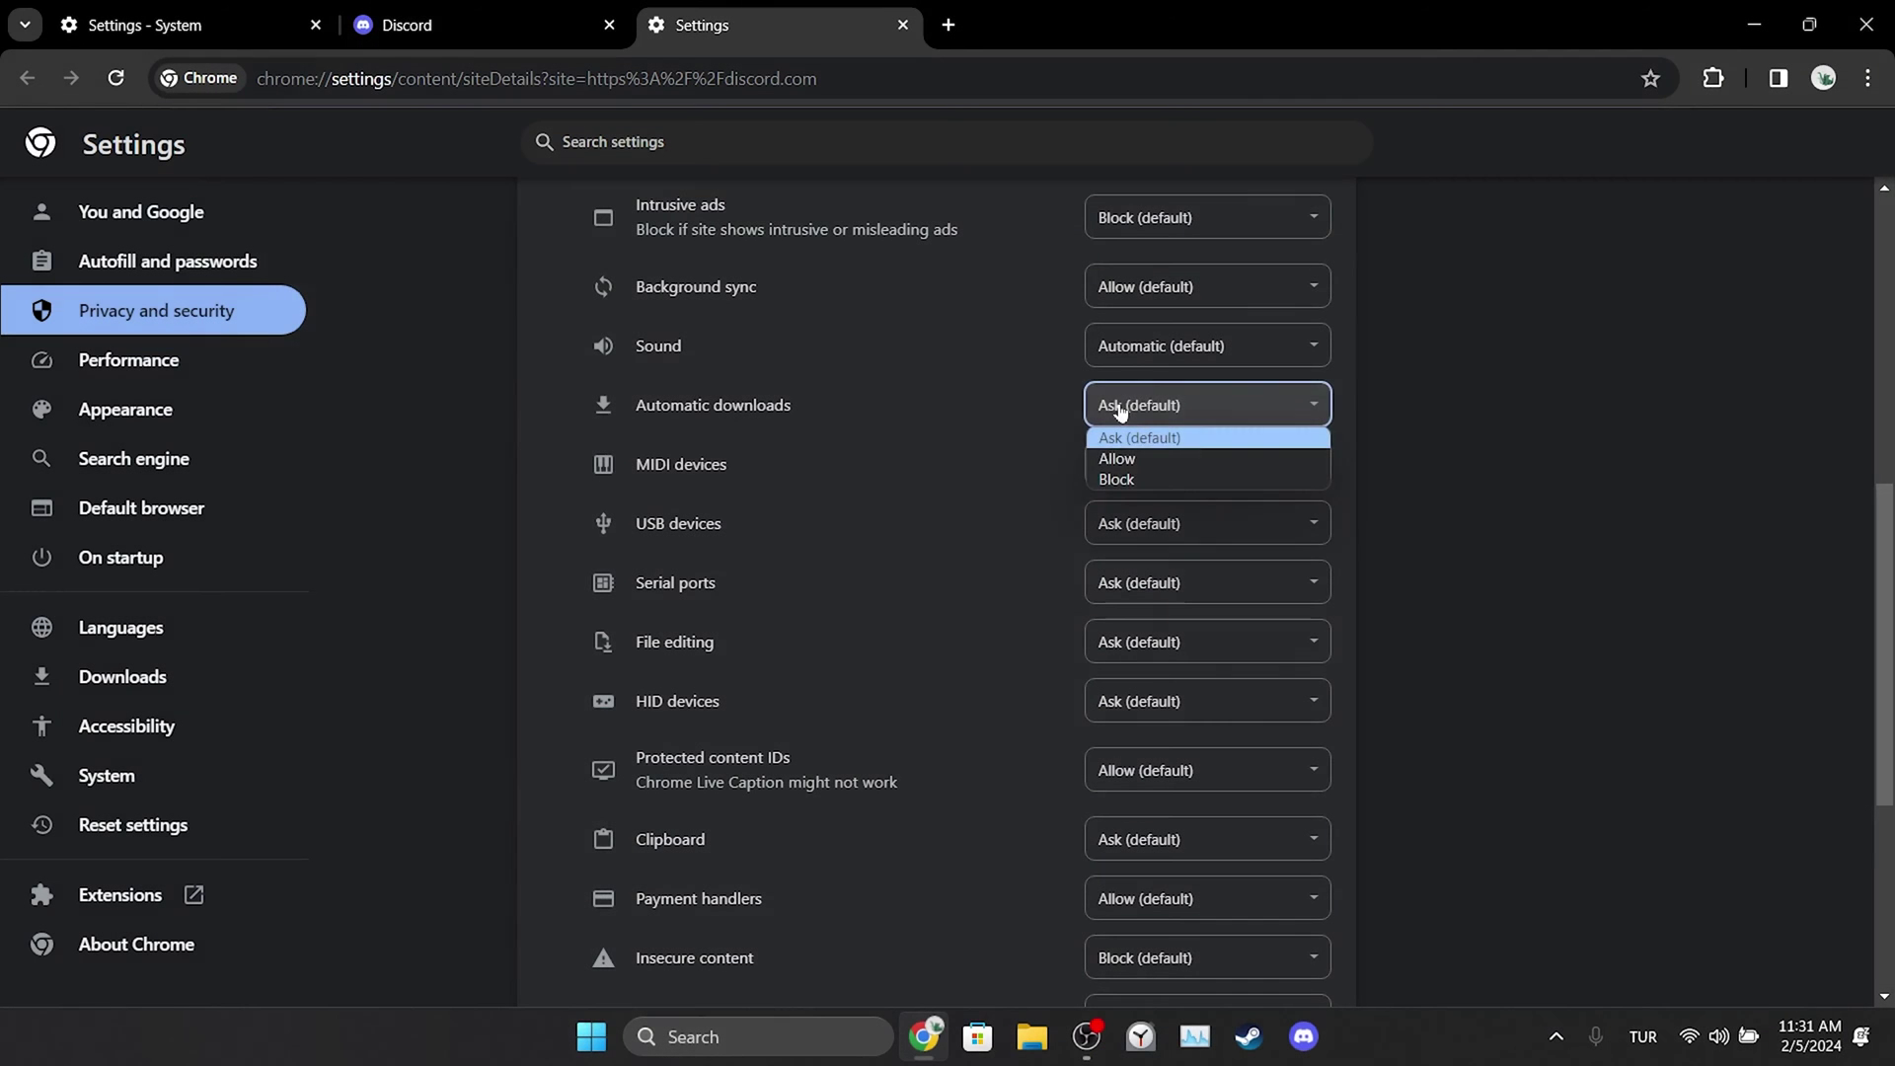
pyautogui.click(1123, 457)
pyautogui.click(1145, 643)
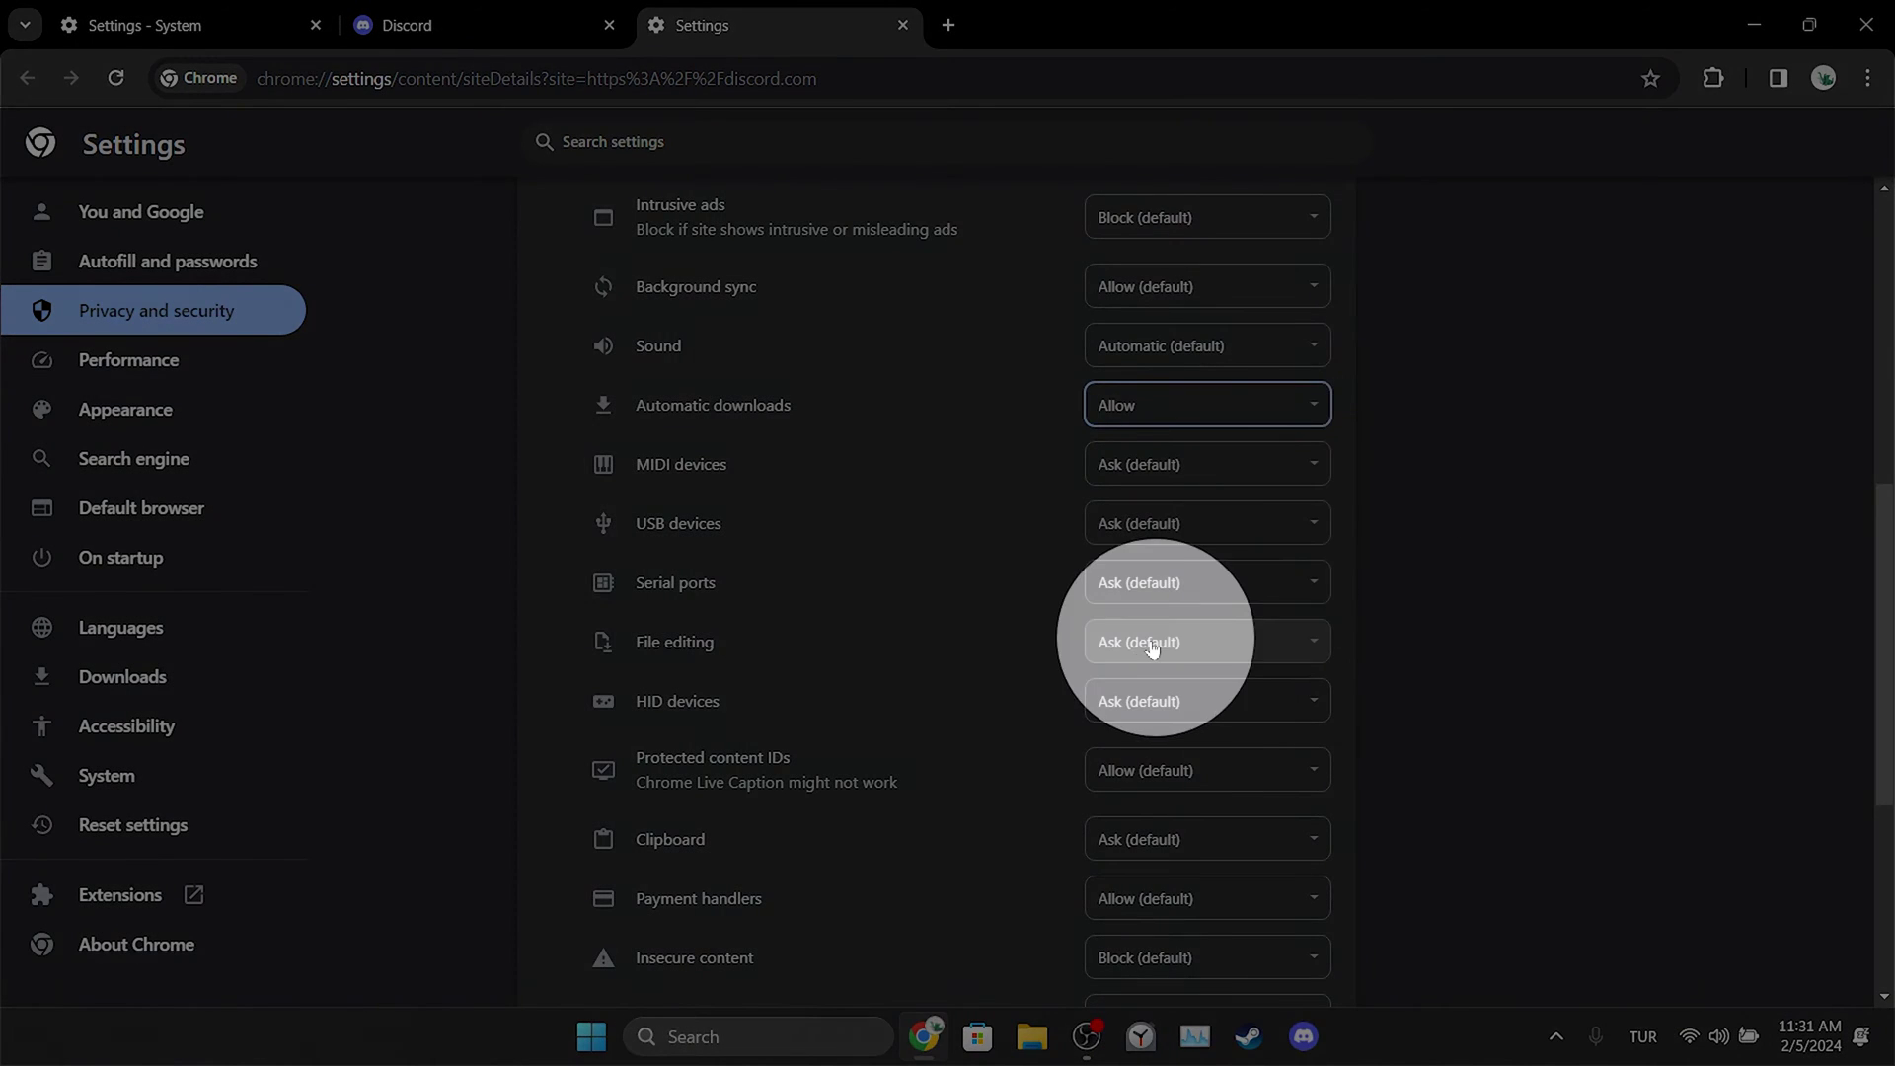
pyautogui.click(1121, 716)
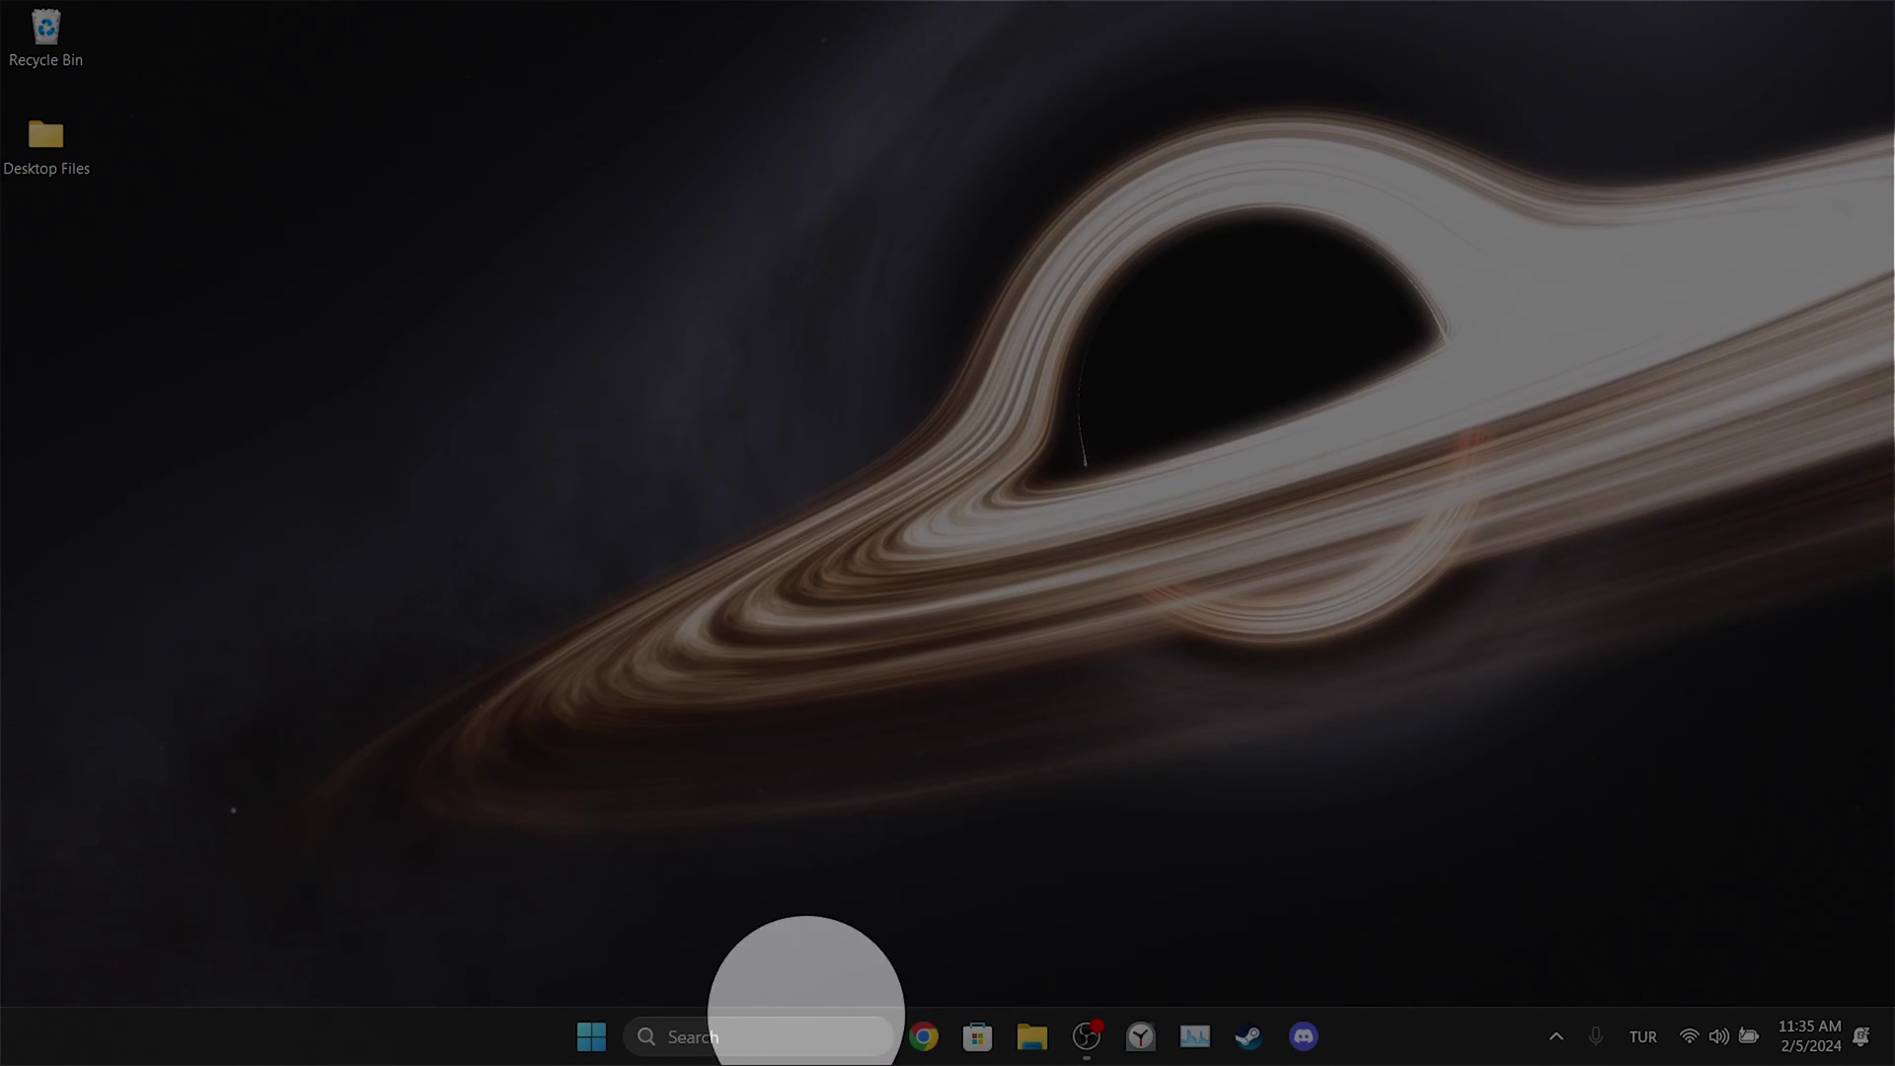
# Open Control Panel's Network and Sharing Center and open the Wi-Fi 2 connection's Properties
pyautogui.click(770, 1037)
pyautogui.write('control')
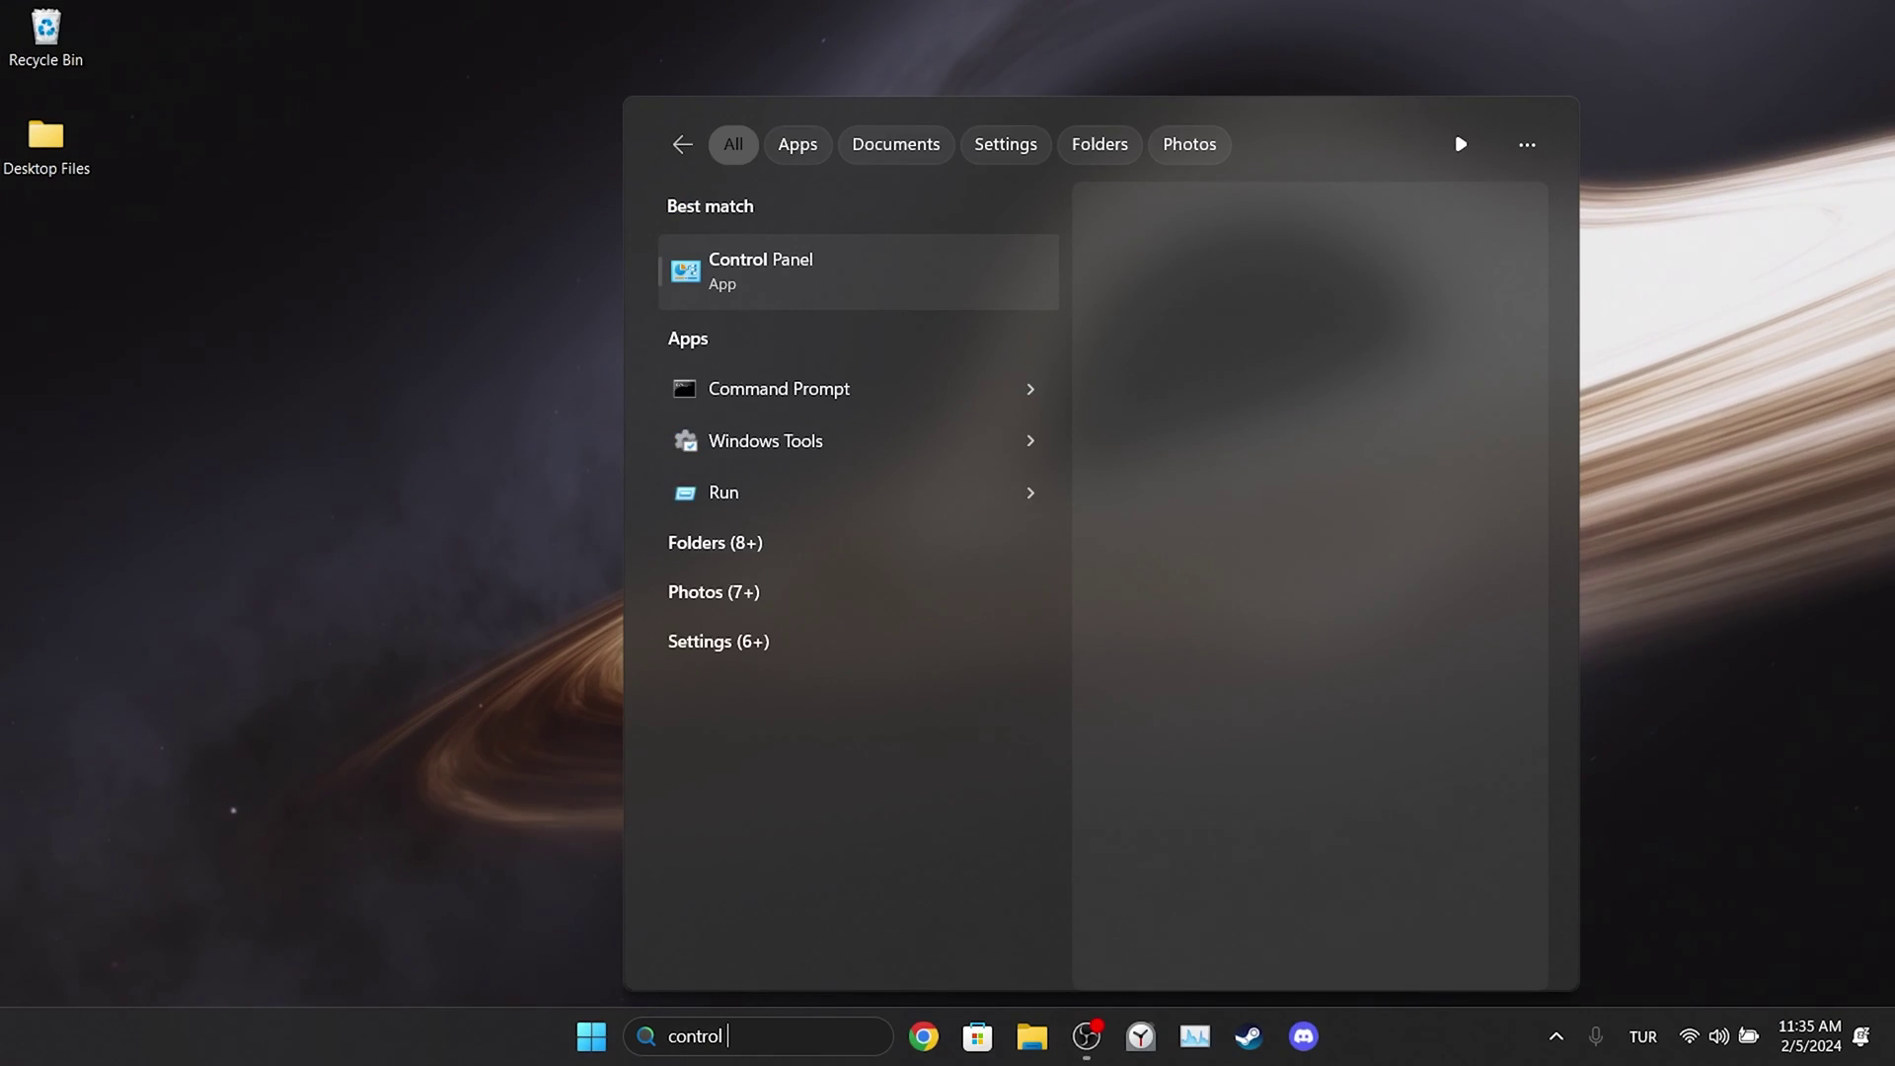
pyautogui.write(' panel')
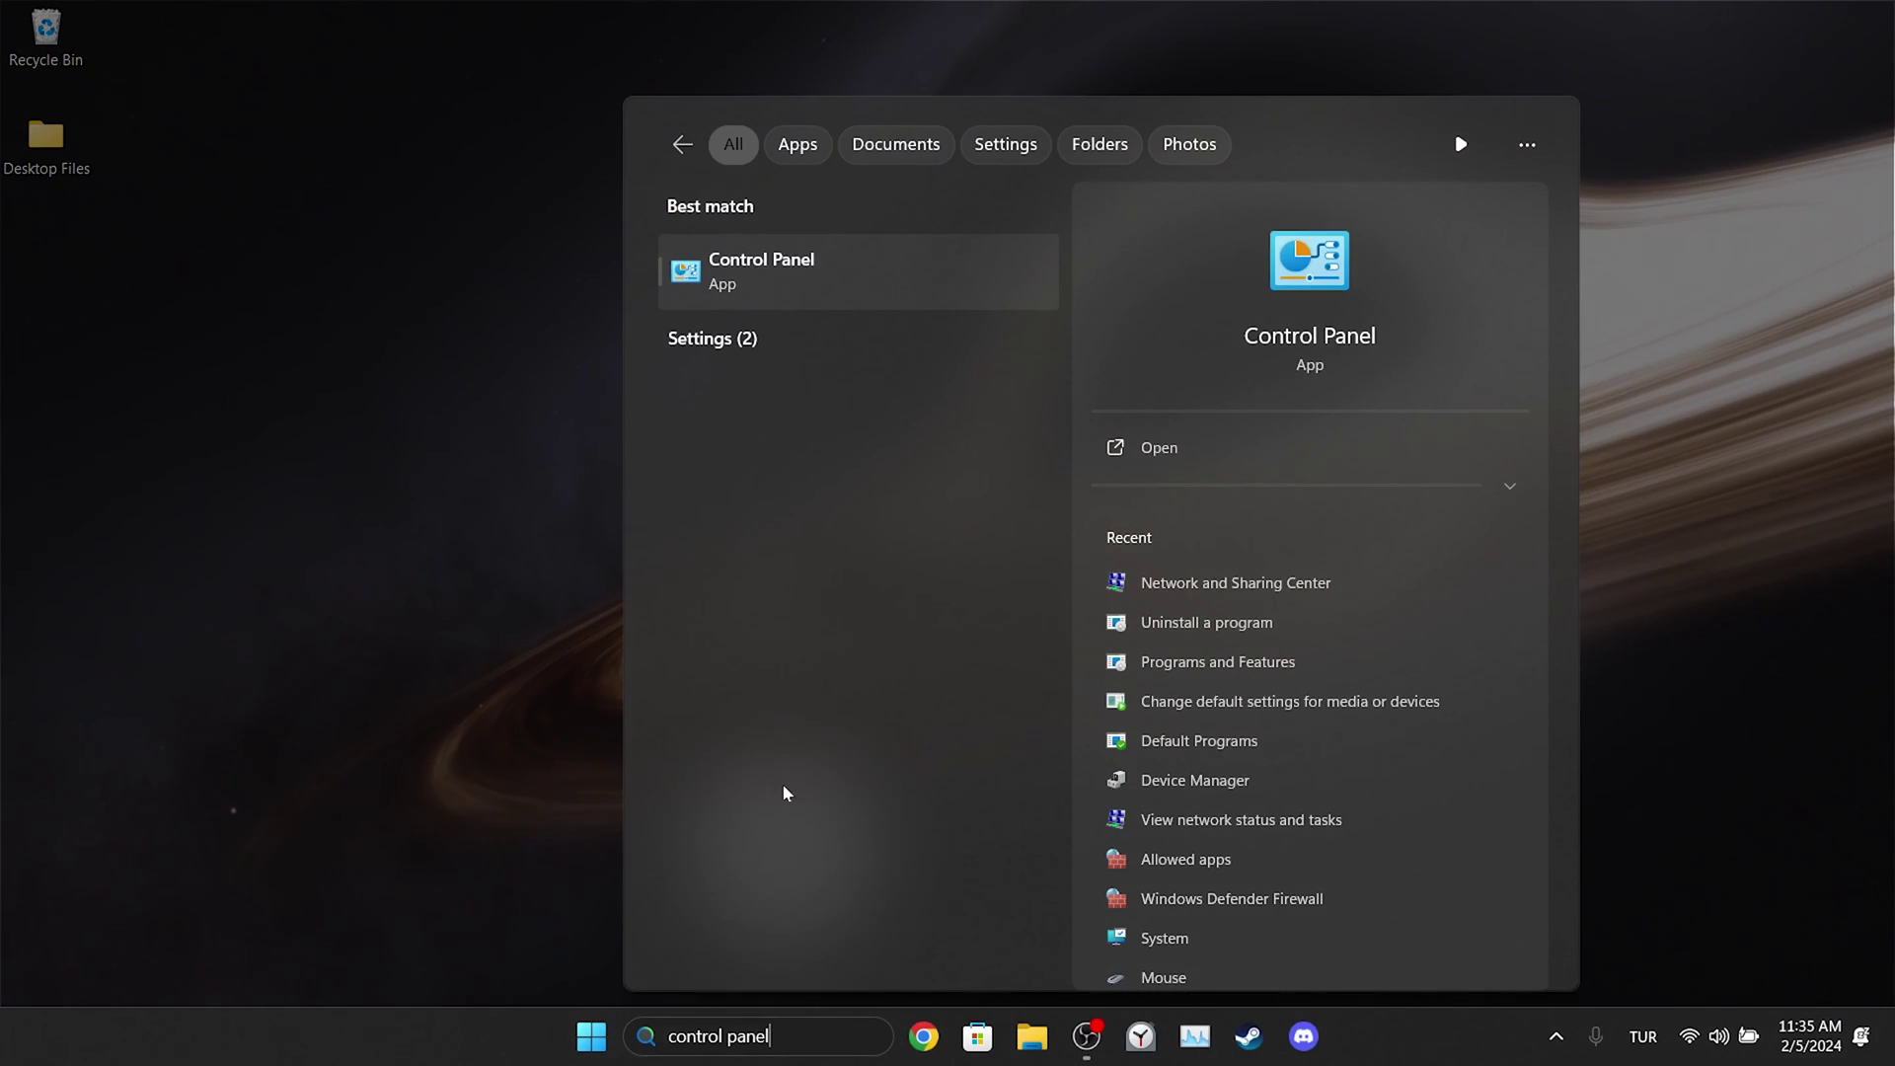
pyautogui.click(746, 286)
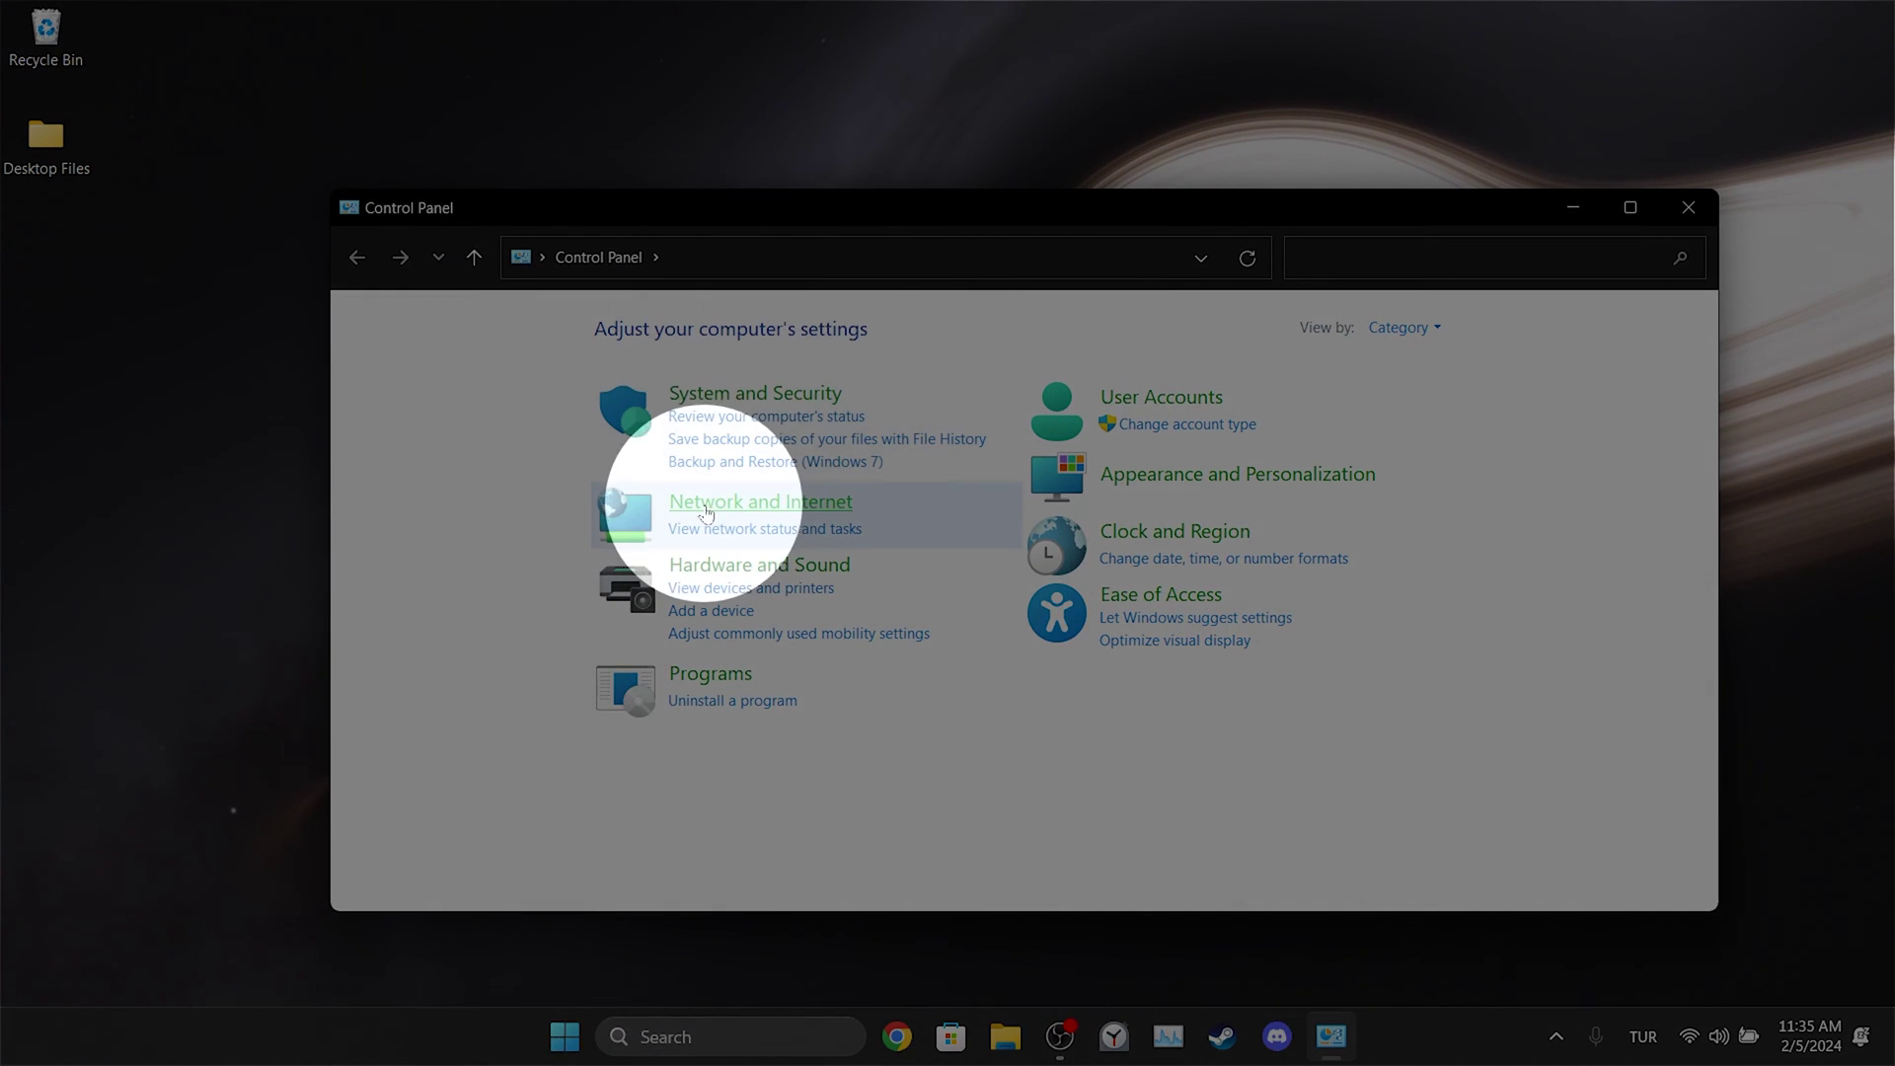
pyautogui.click(759, 501)
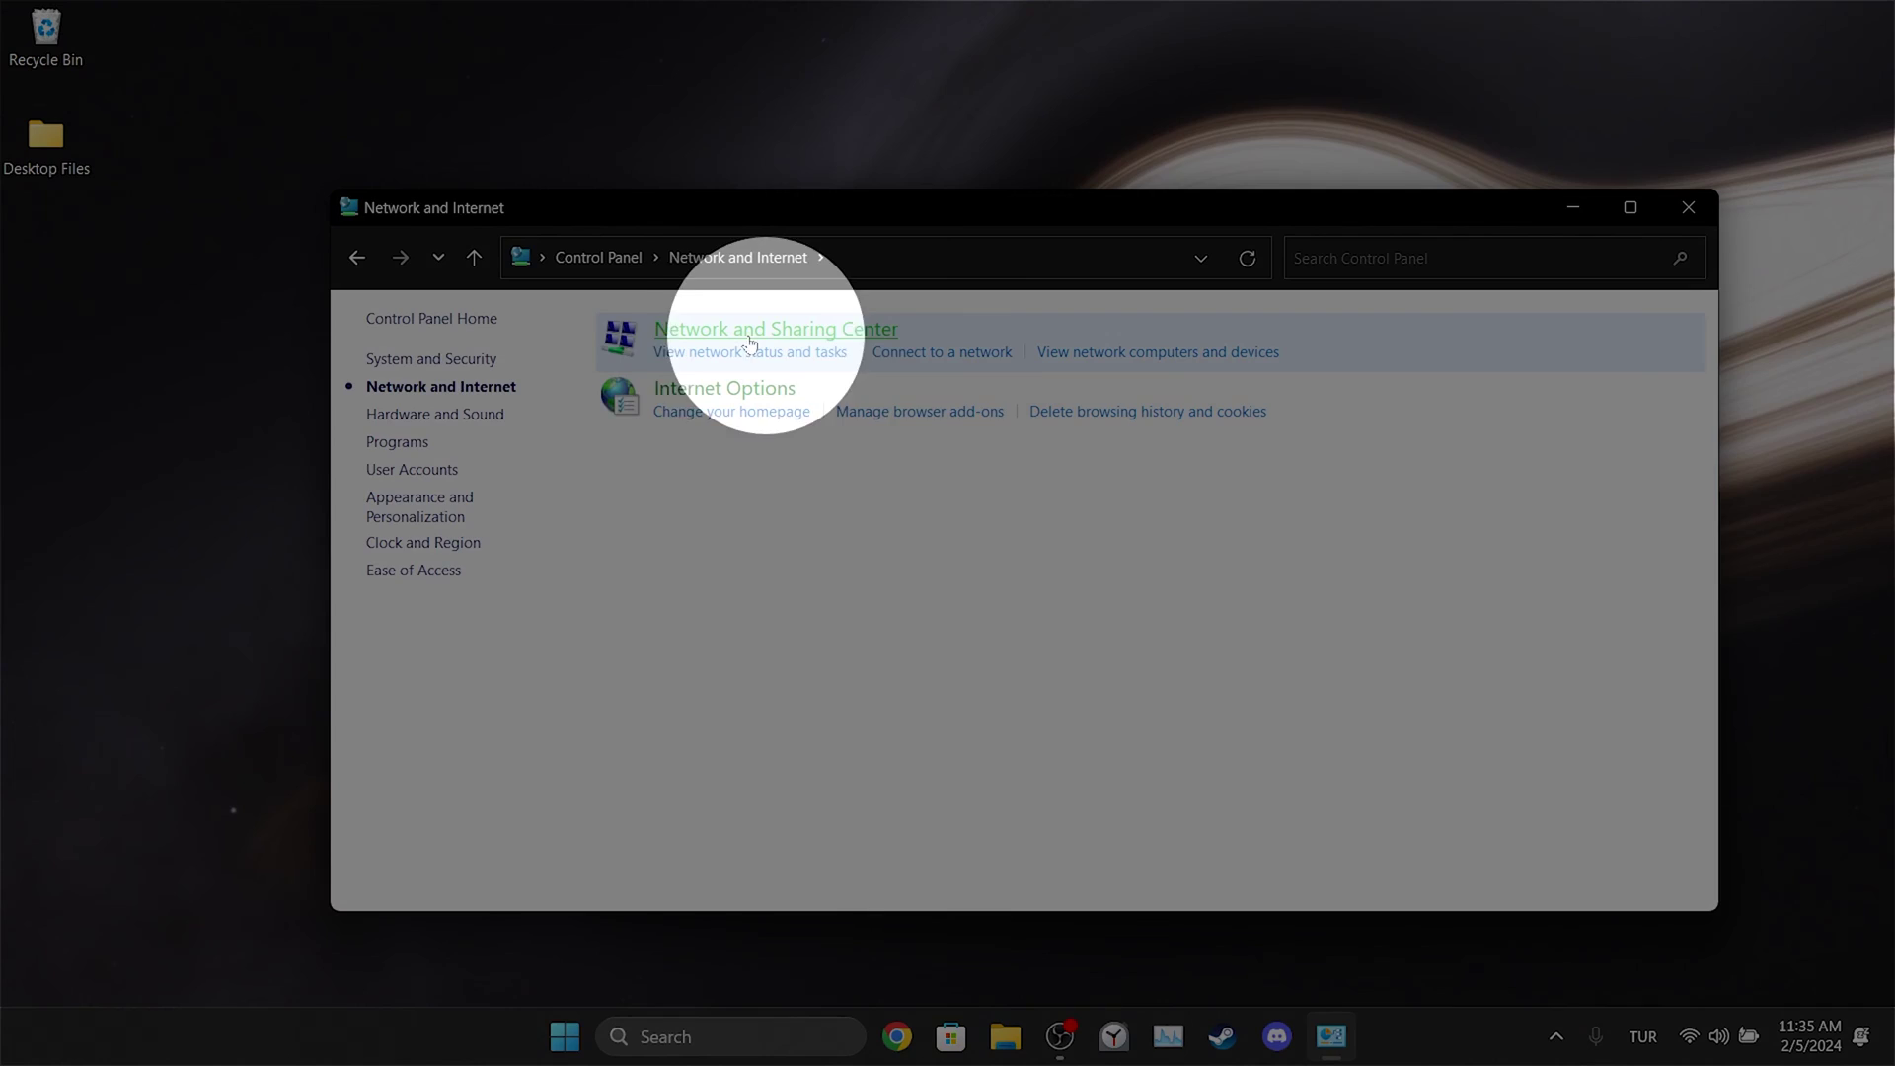
pyautogui.click(768, 332)
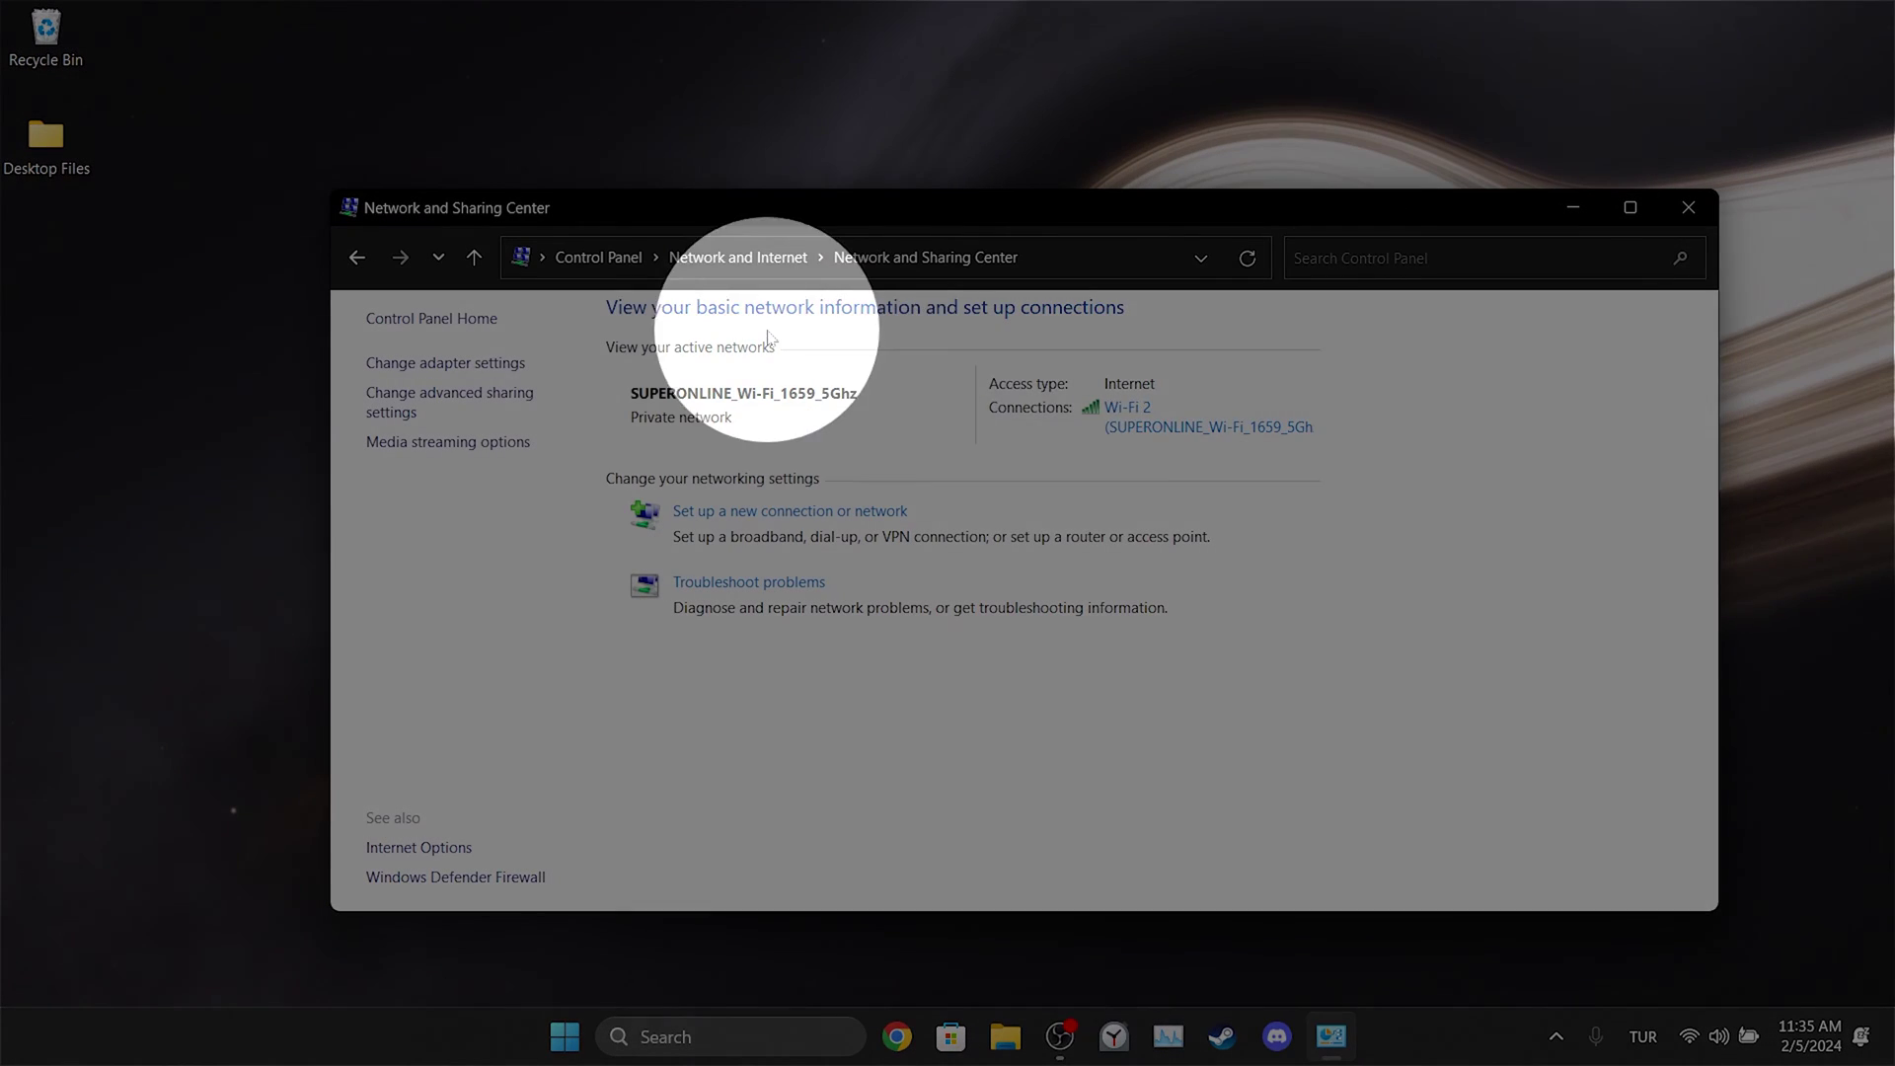
pyautogui.click(1175, 429)
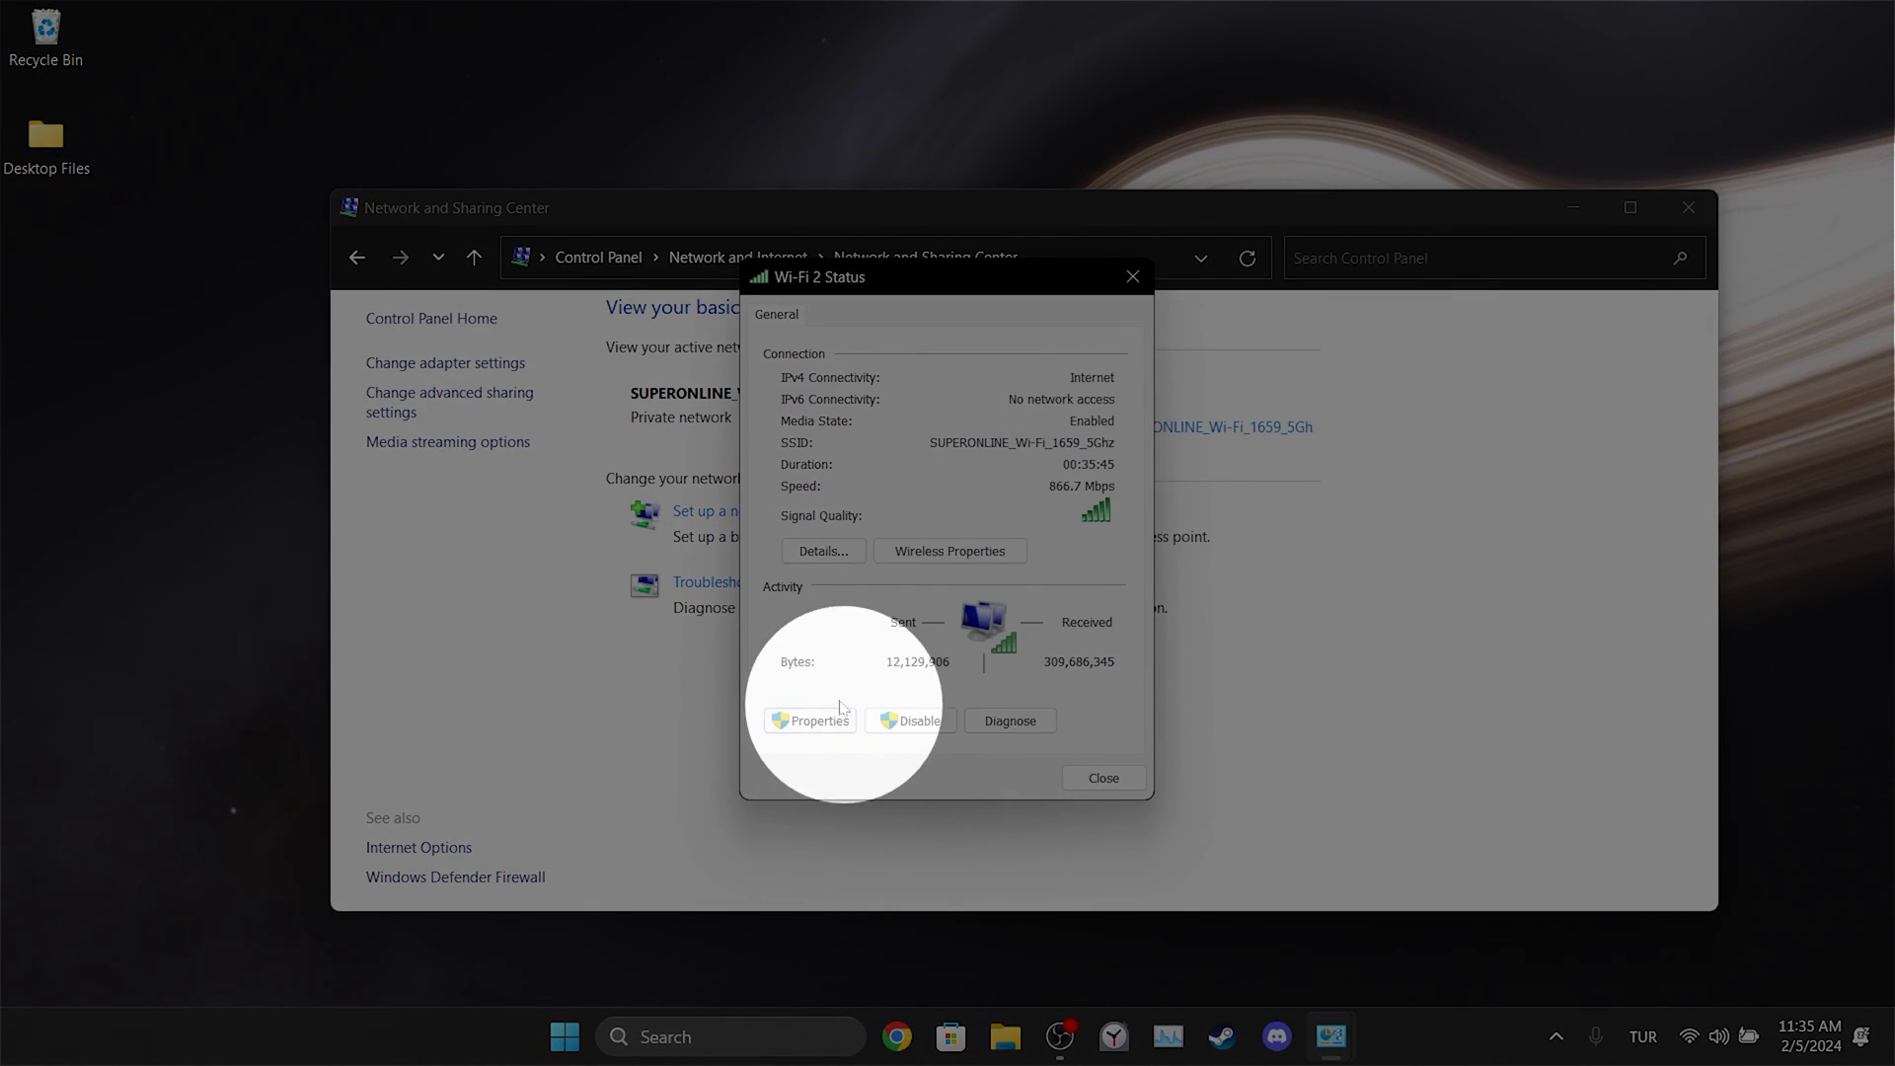
pyautogui.click(810, 720)
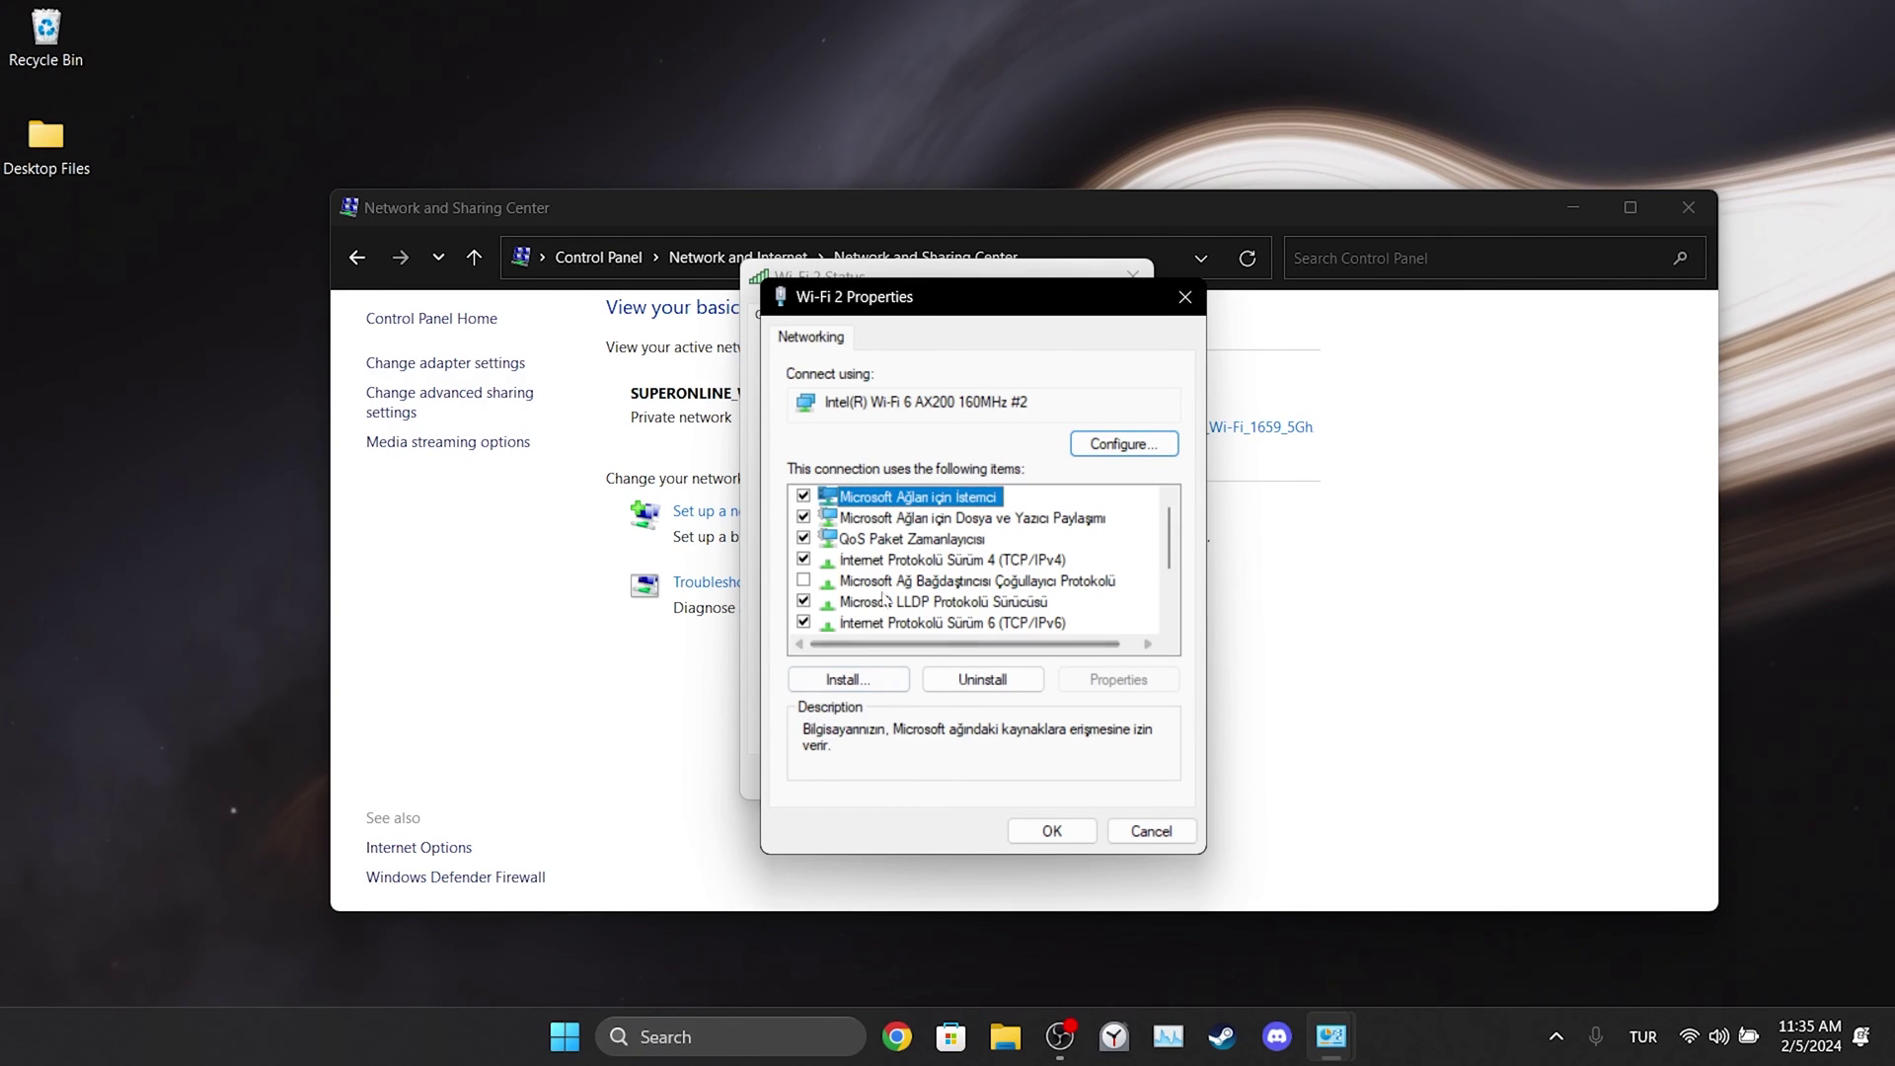
# Set Wi-Fi 2's IPv4 DNS servers to 8.8.8.8 and 8.8.4.4, then confirm and close
pyautogui.doubleClick(898, 563)
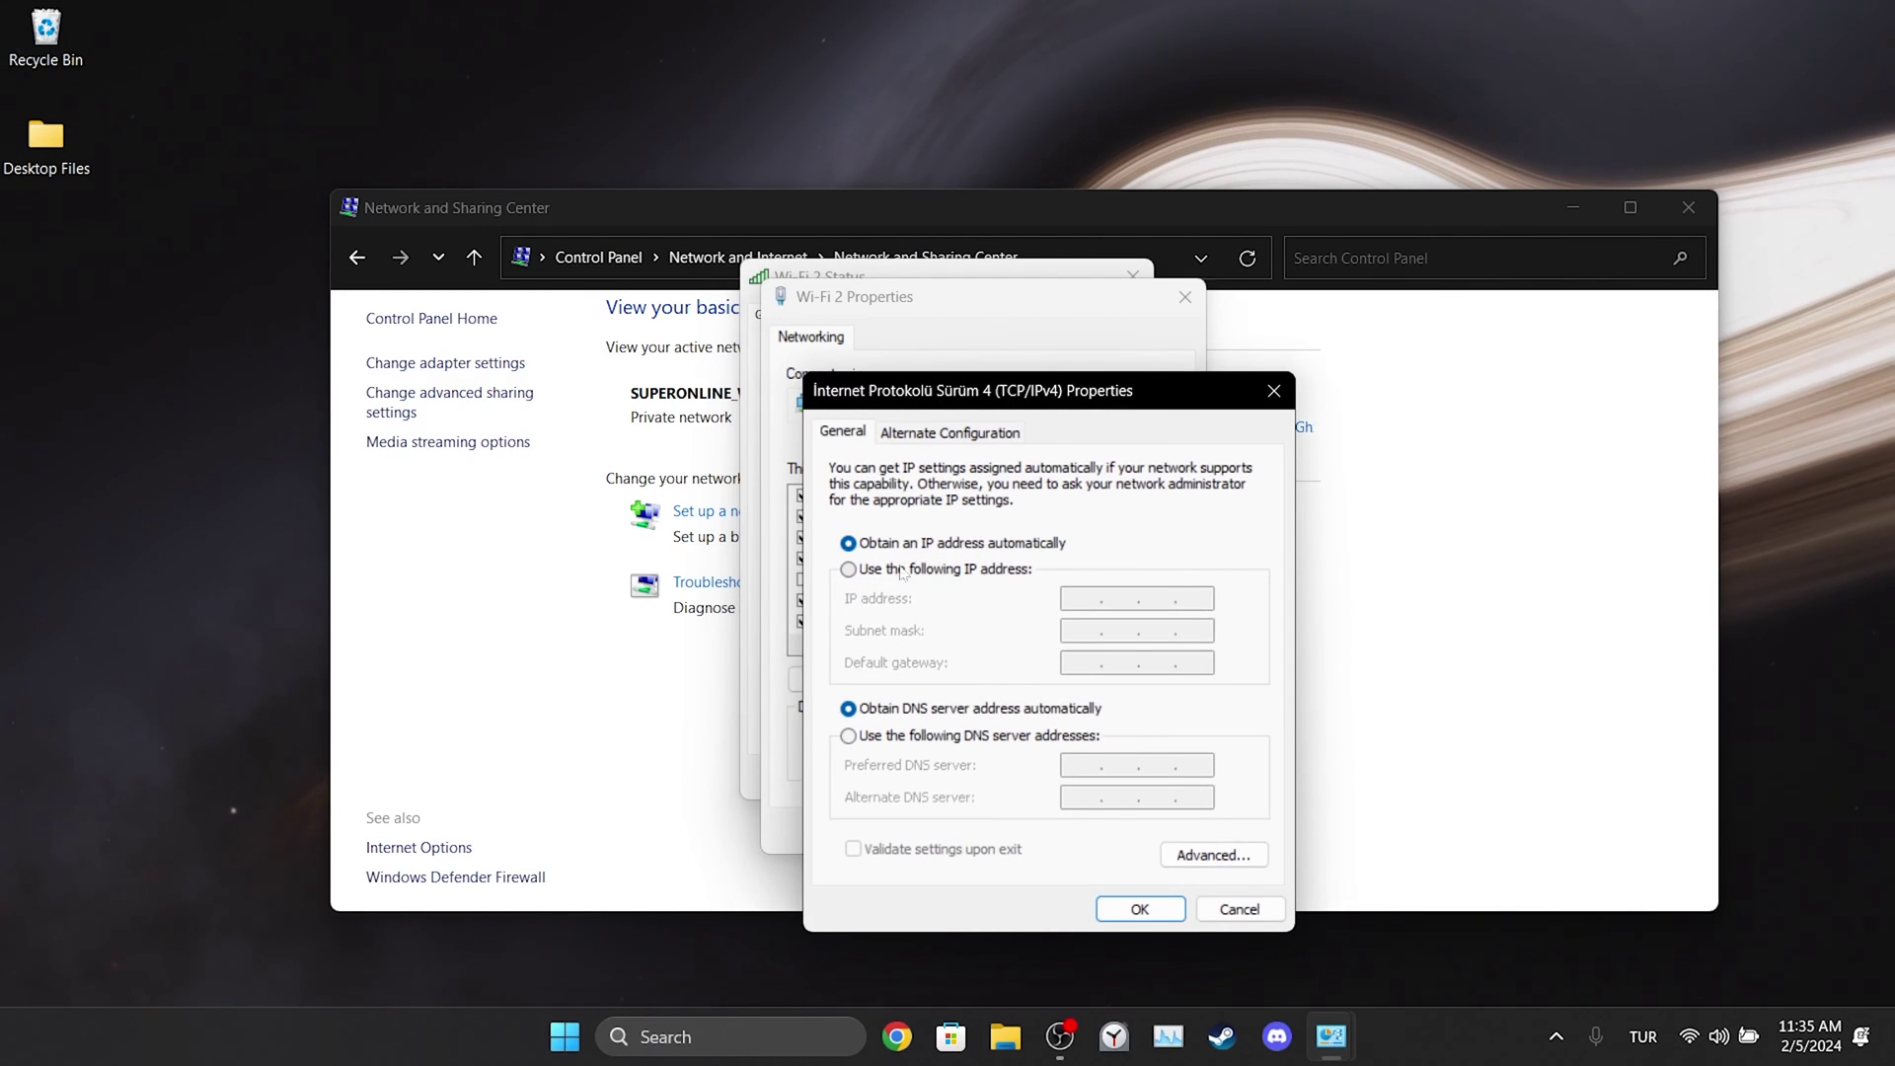
pyautogui.click(849, 737)
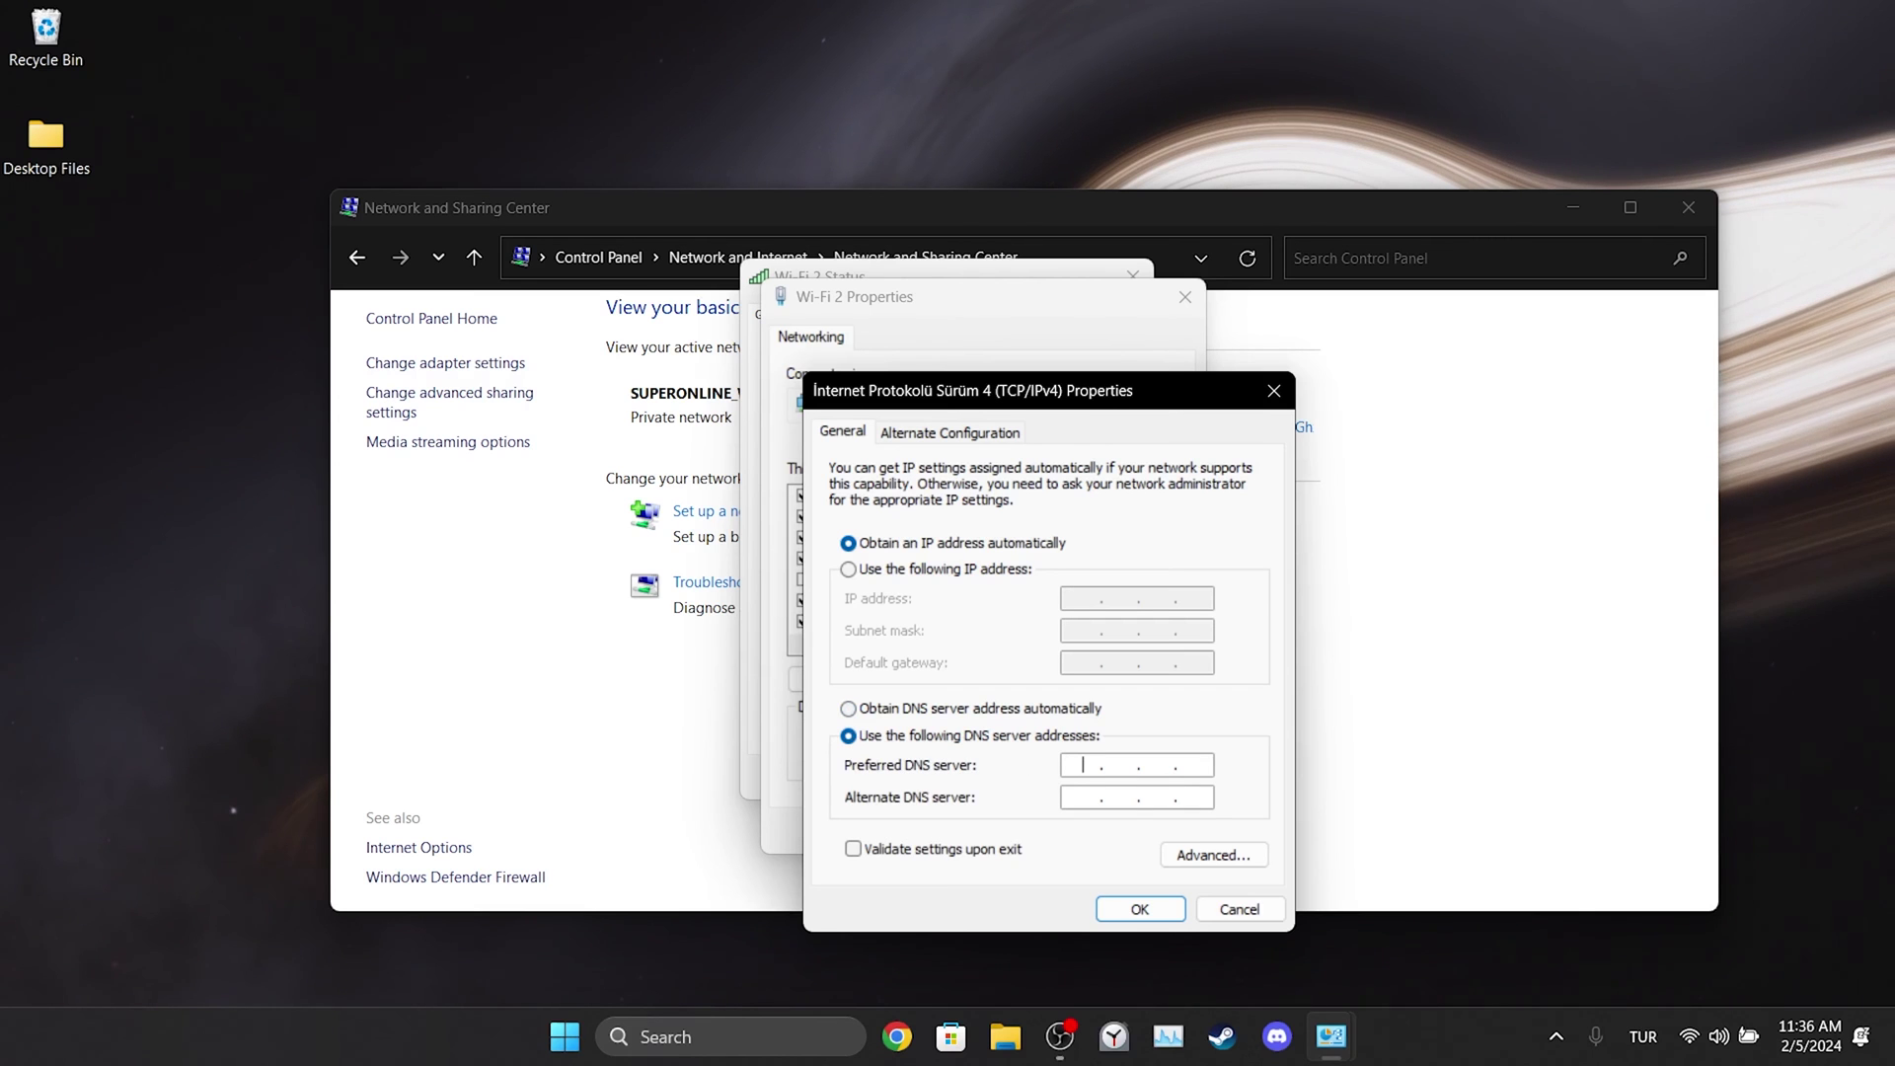
pyautogui.write('8.8.8.')
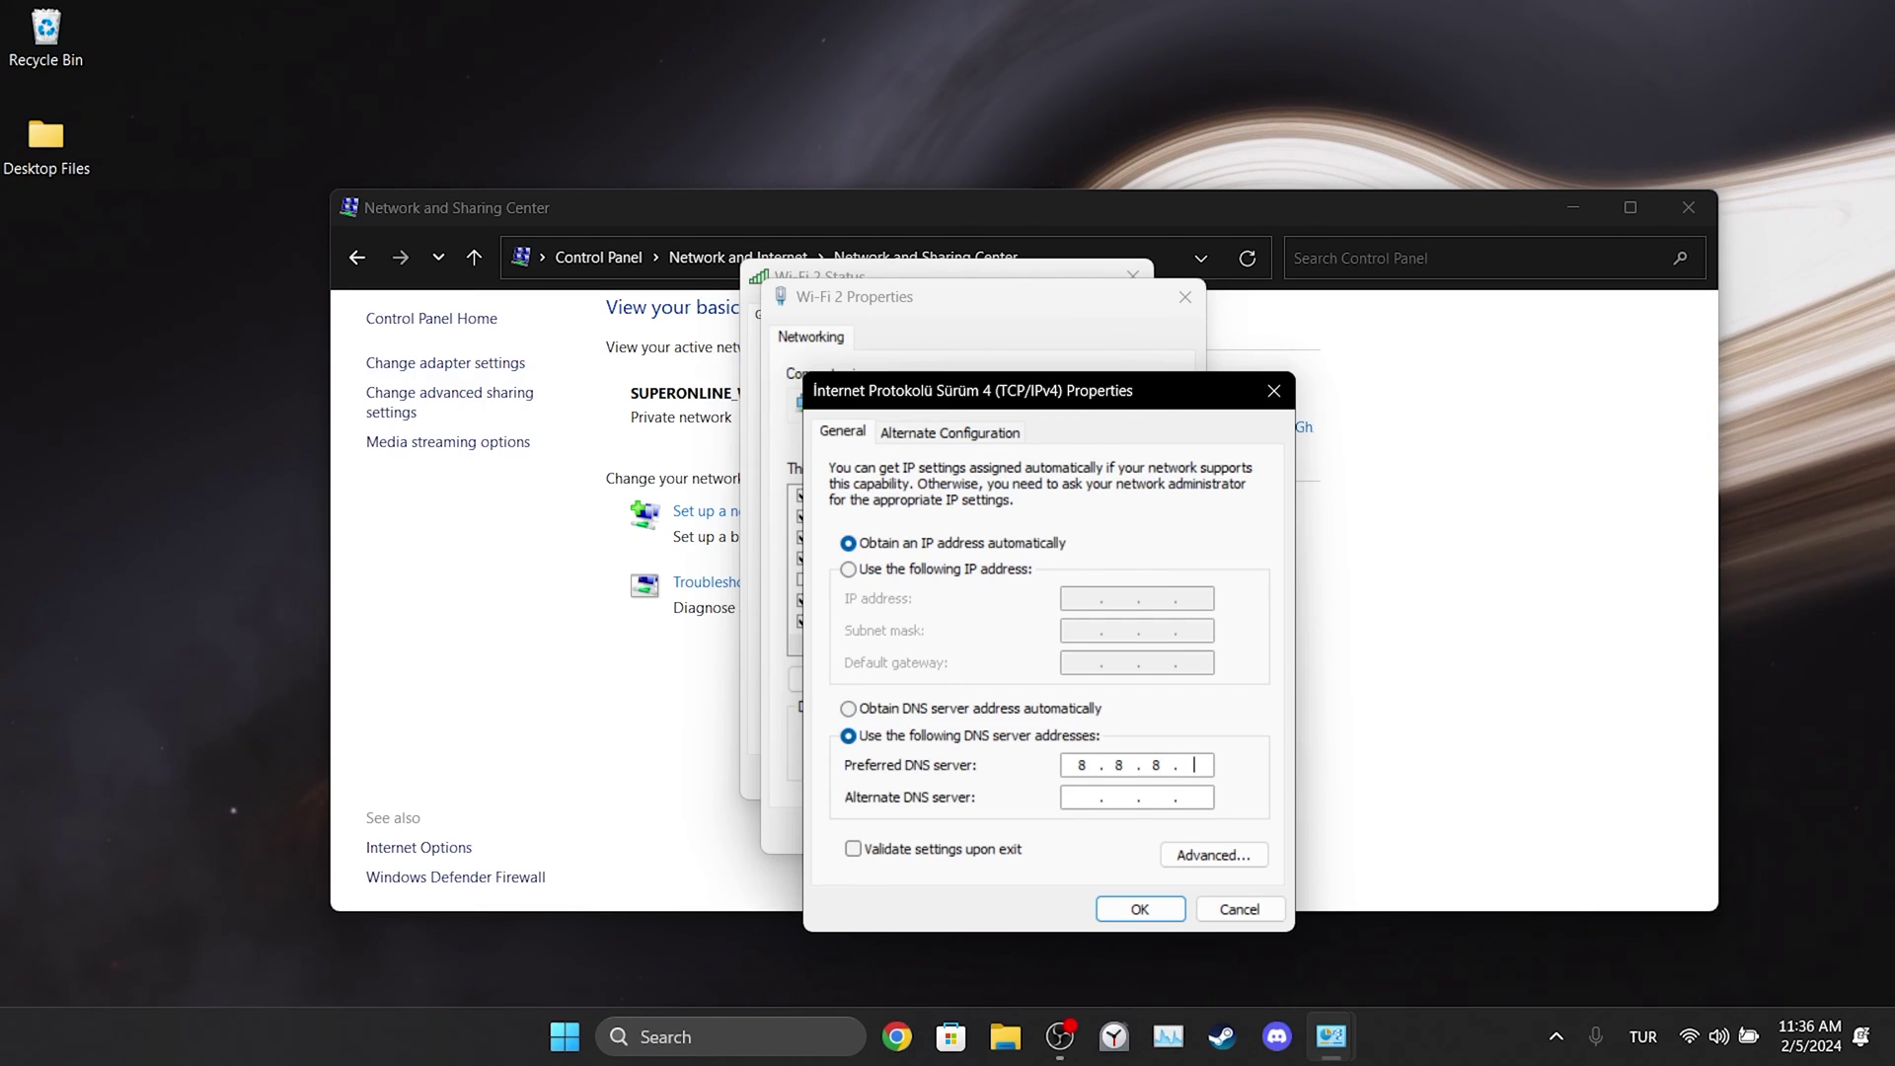
pyautogui.write('8')
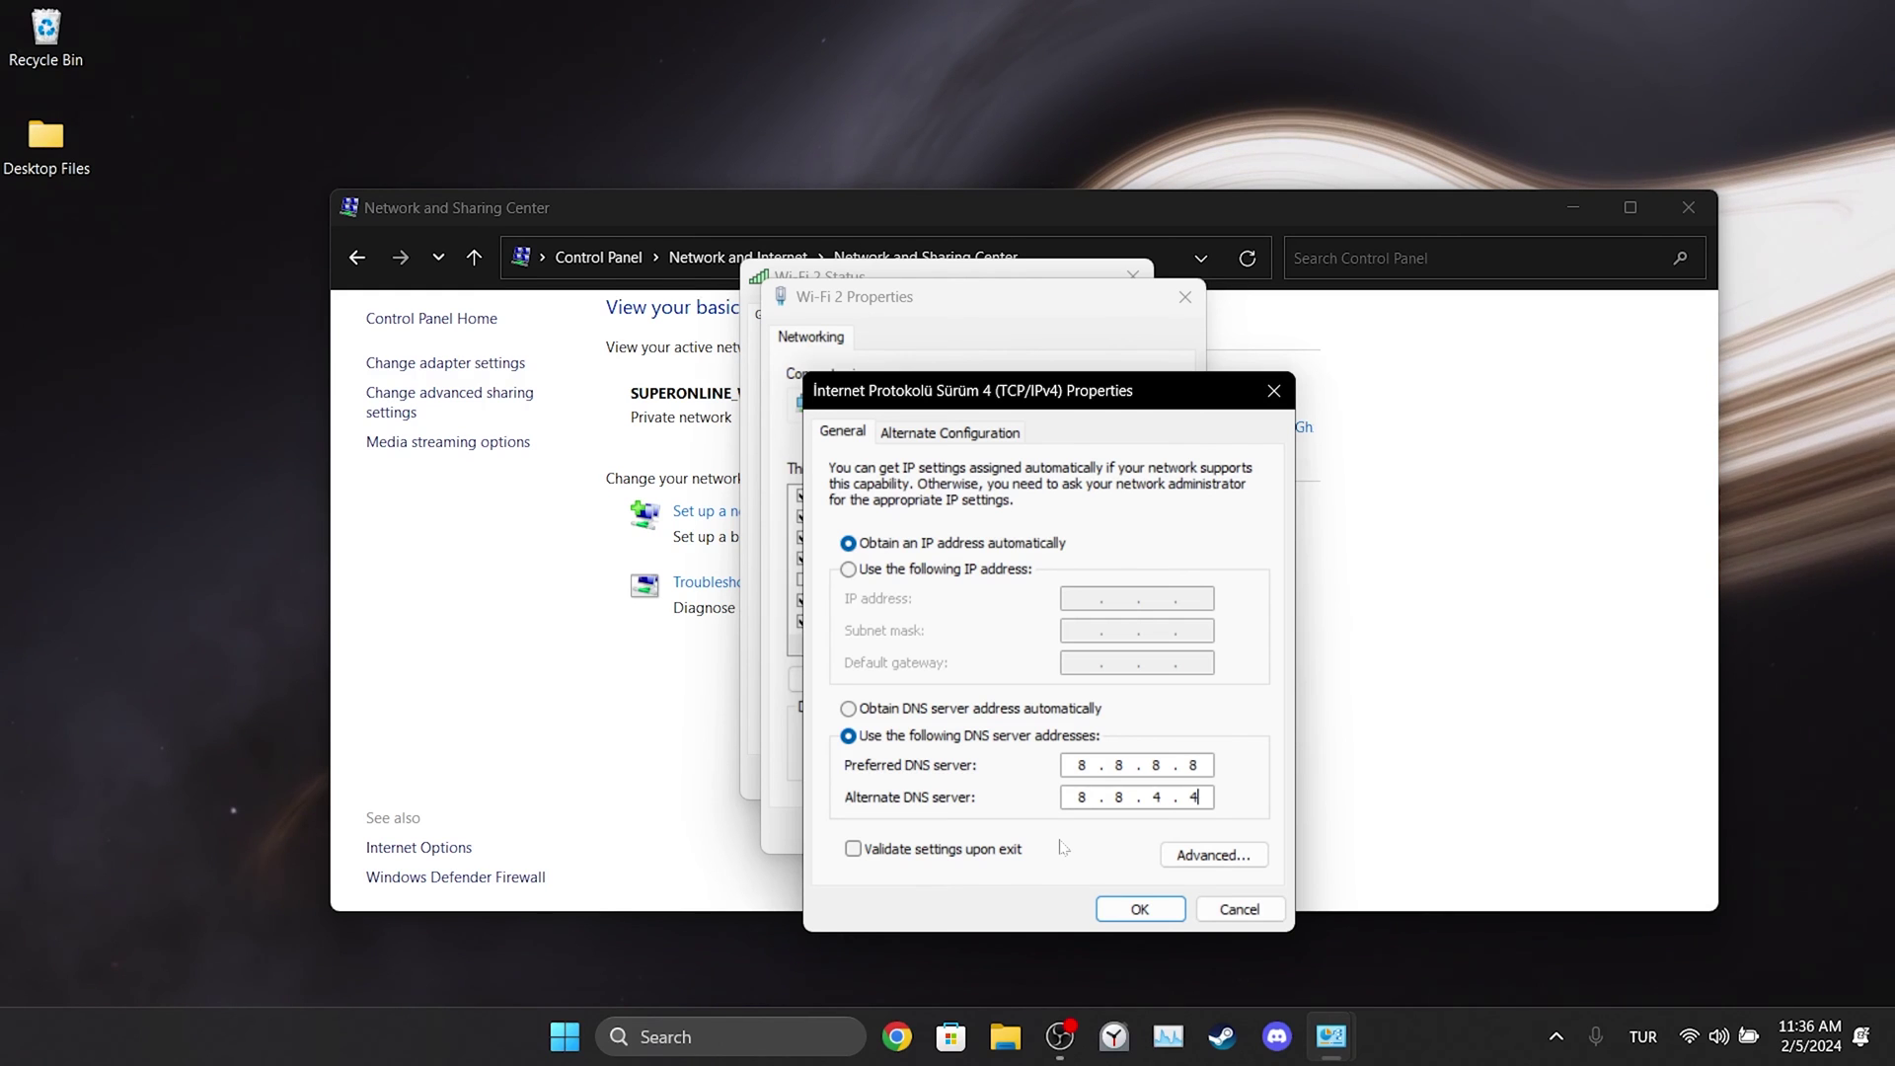
pyautogui.click(1119, 911)
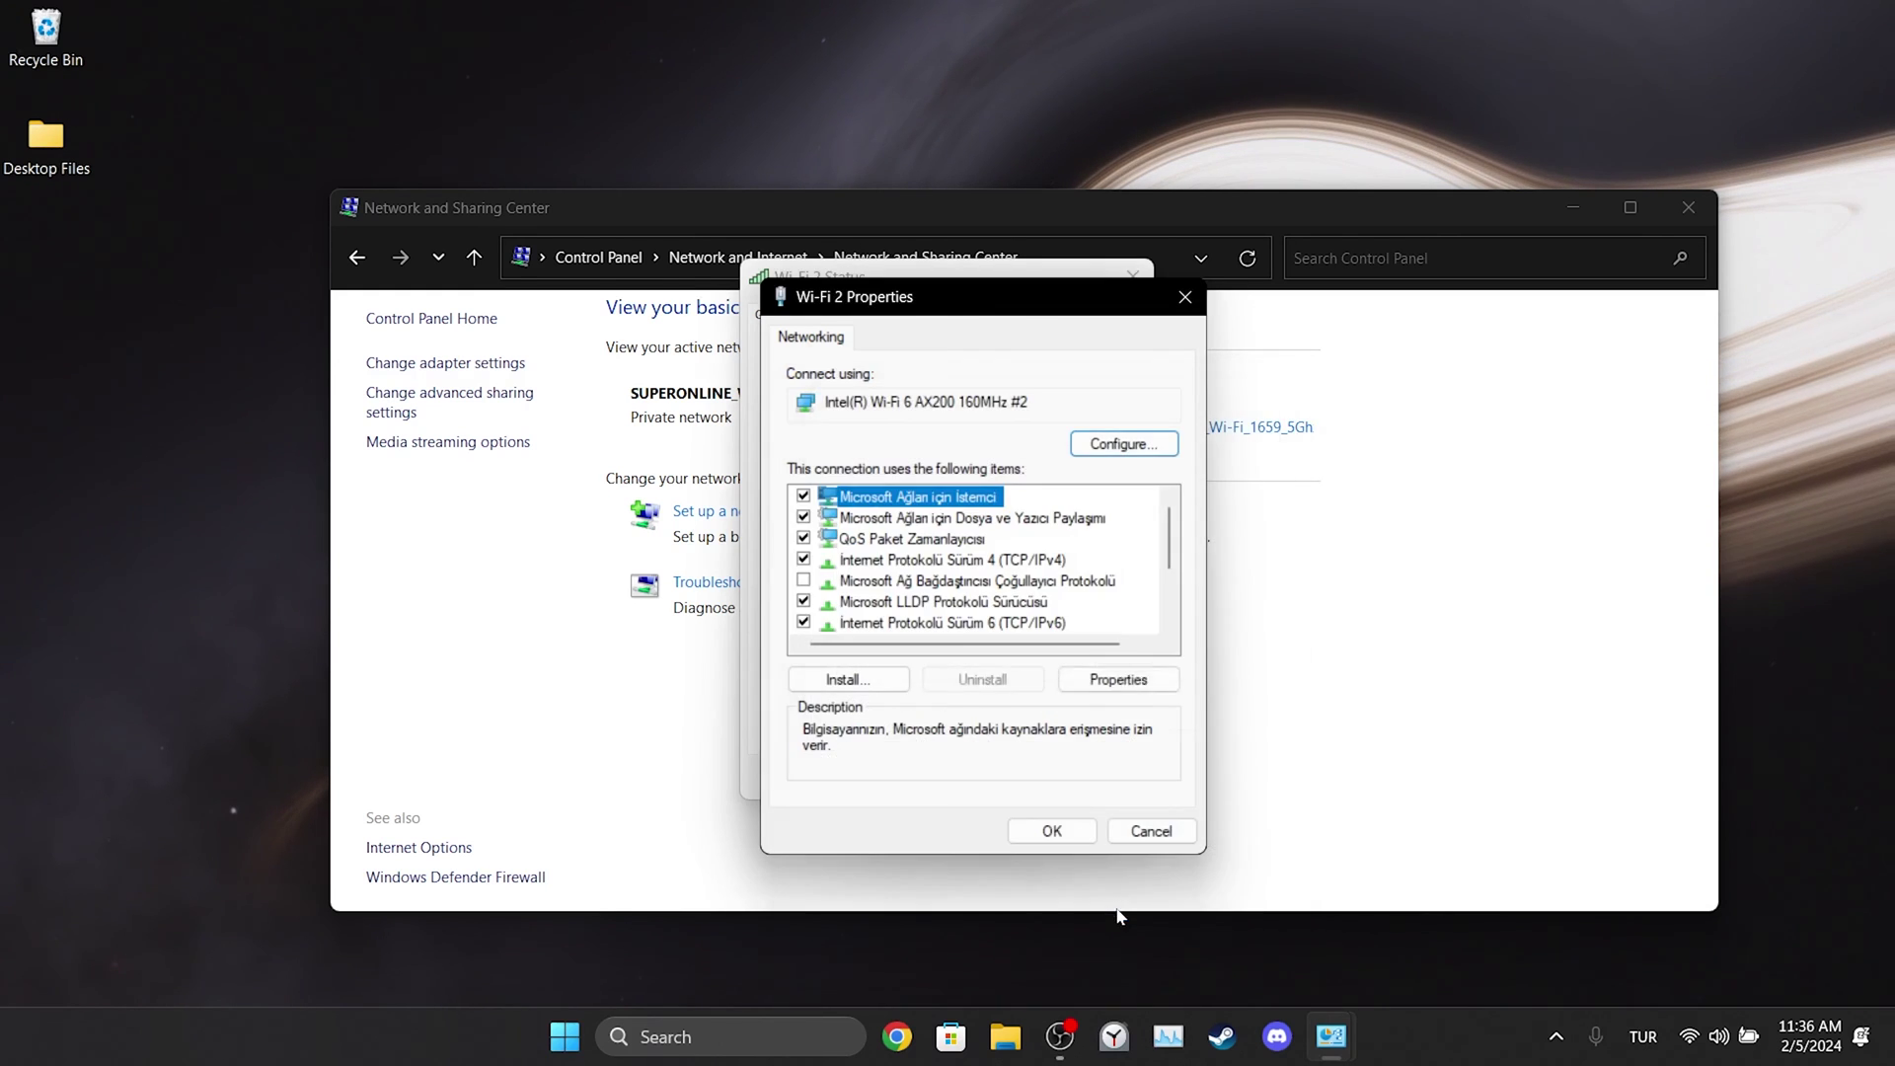
pyautogui.click(1052, 832)
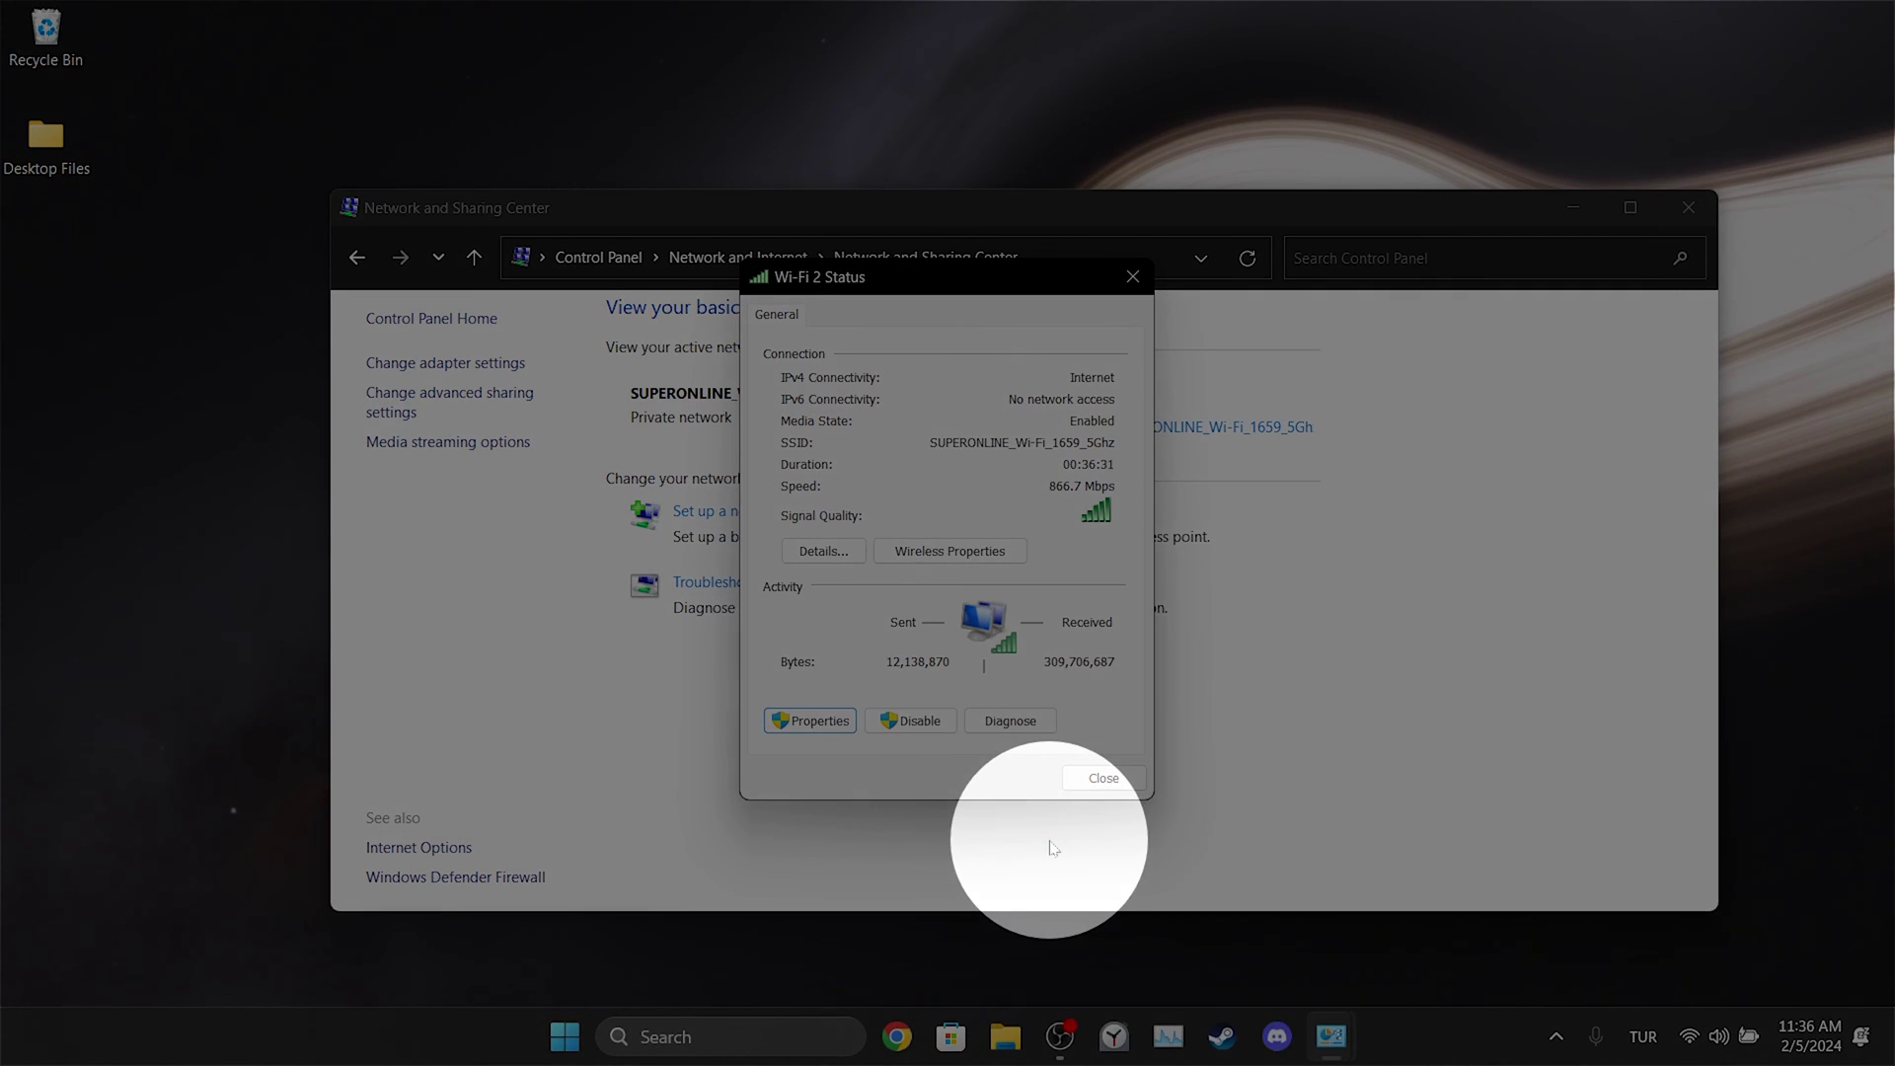
pyautogui.click(1103, 777)
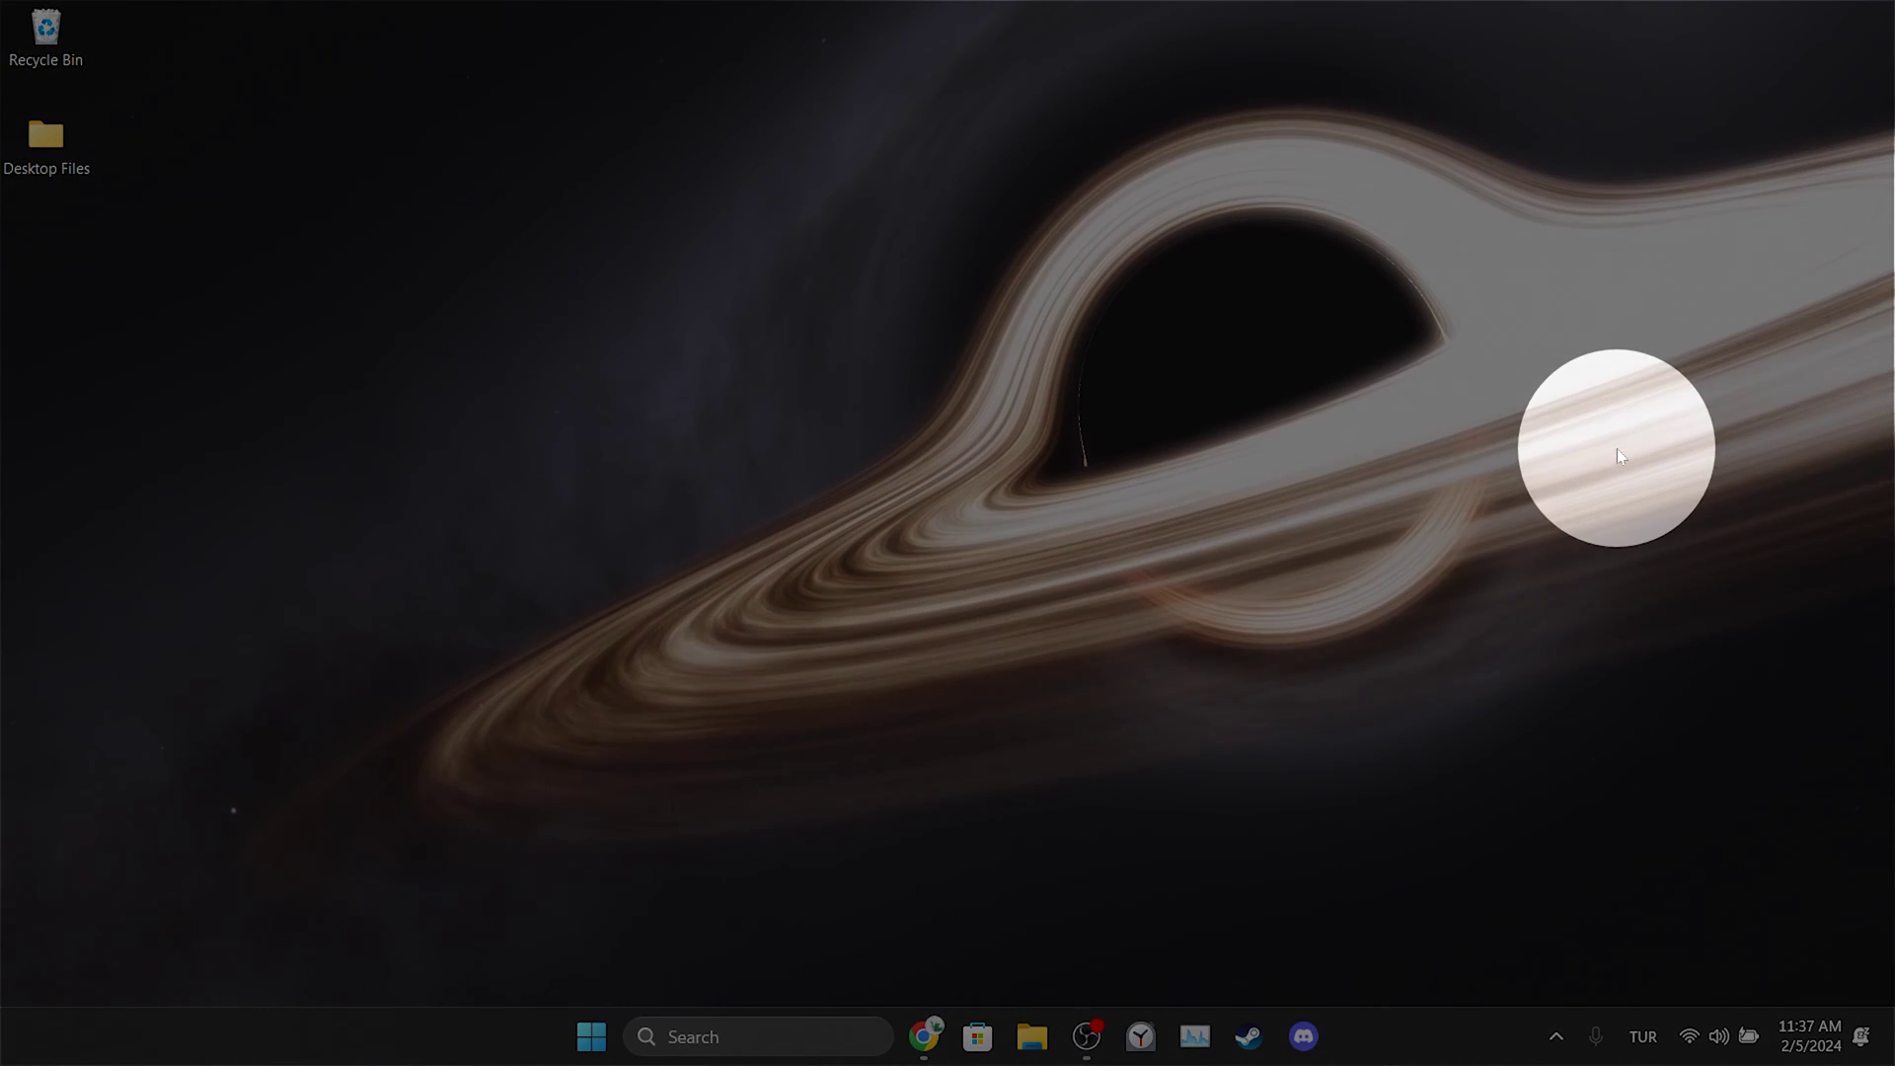
# Search the Chrome Web Store for 'vpn' and add Hola VPN - The Website Unblocker
pyautogui.click(926, 1037)
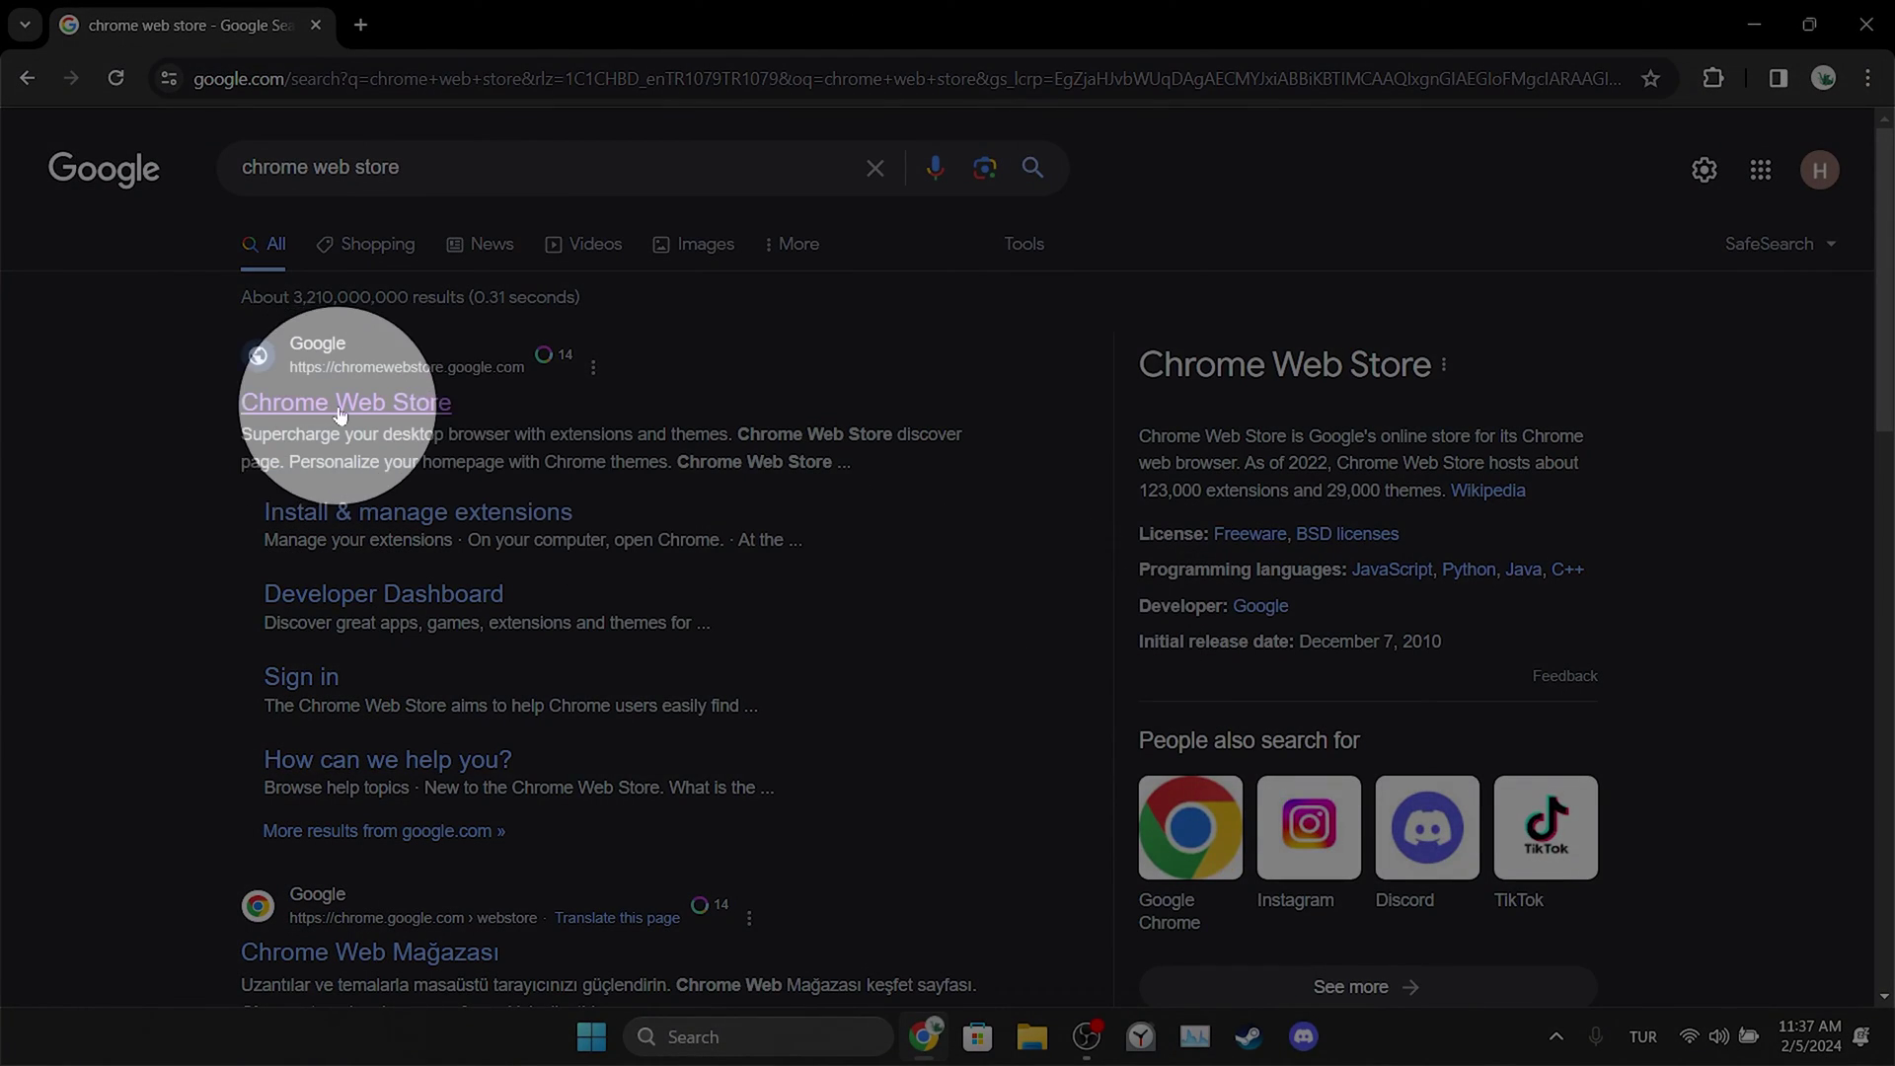
pyautogui.click(340, 406)
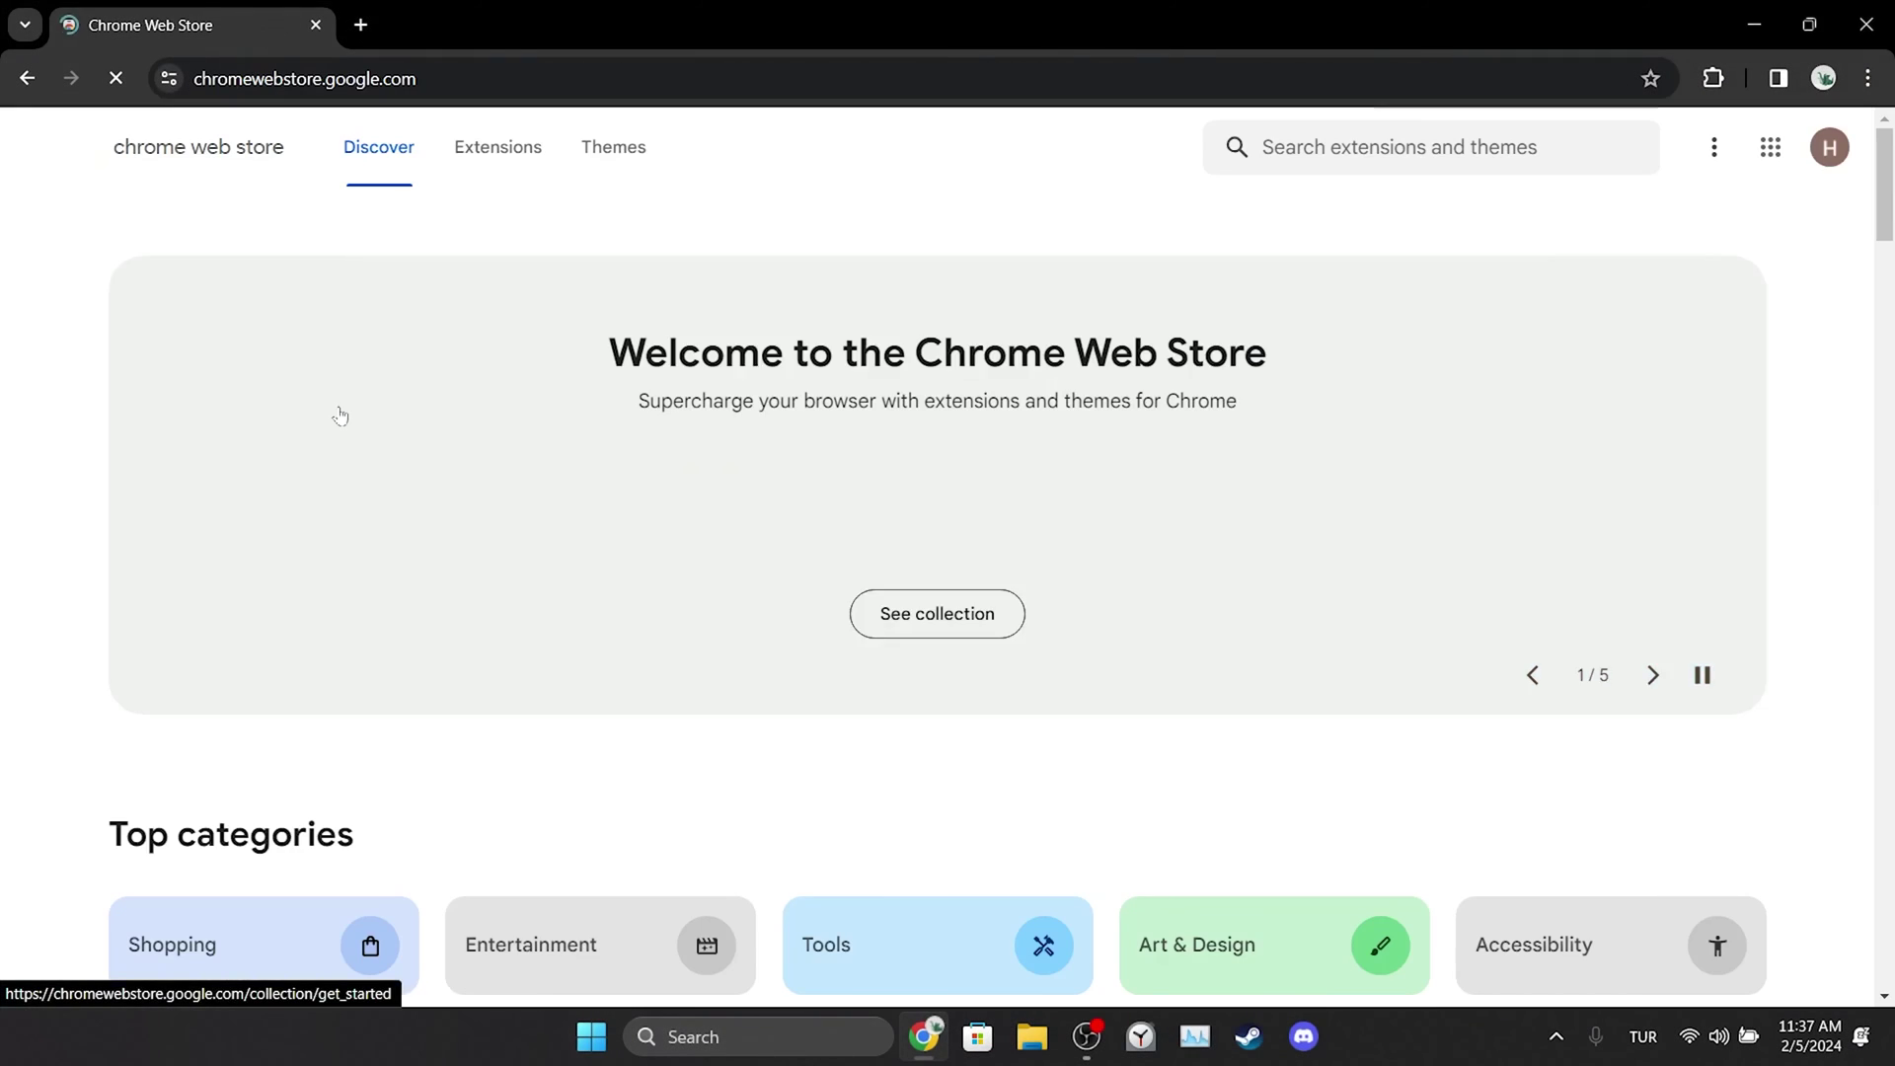
pyautogui.click(1325, 146)
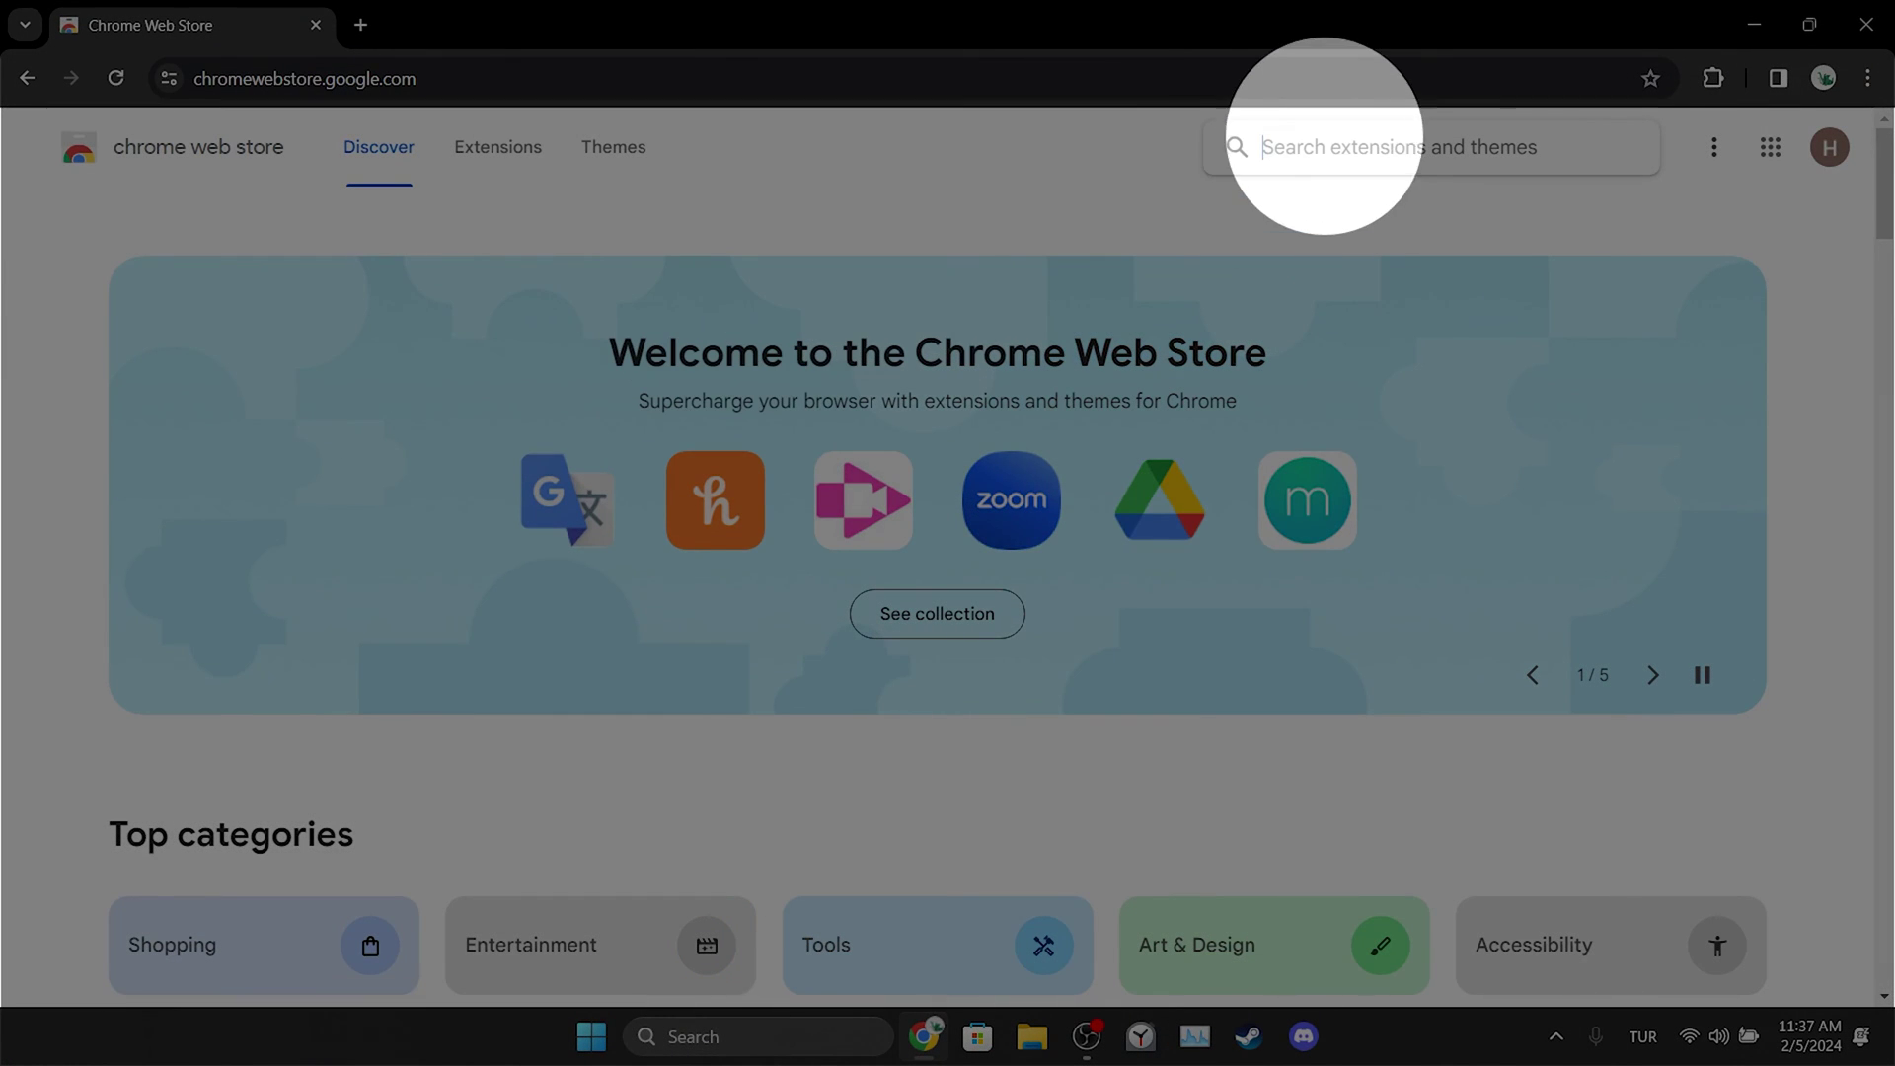
pyautogui.write('vpn')
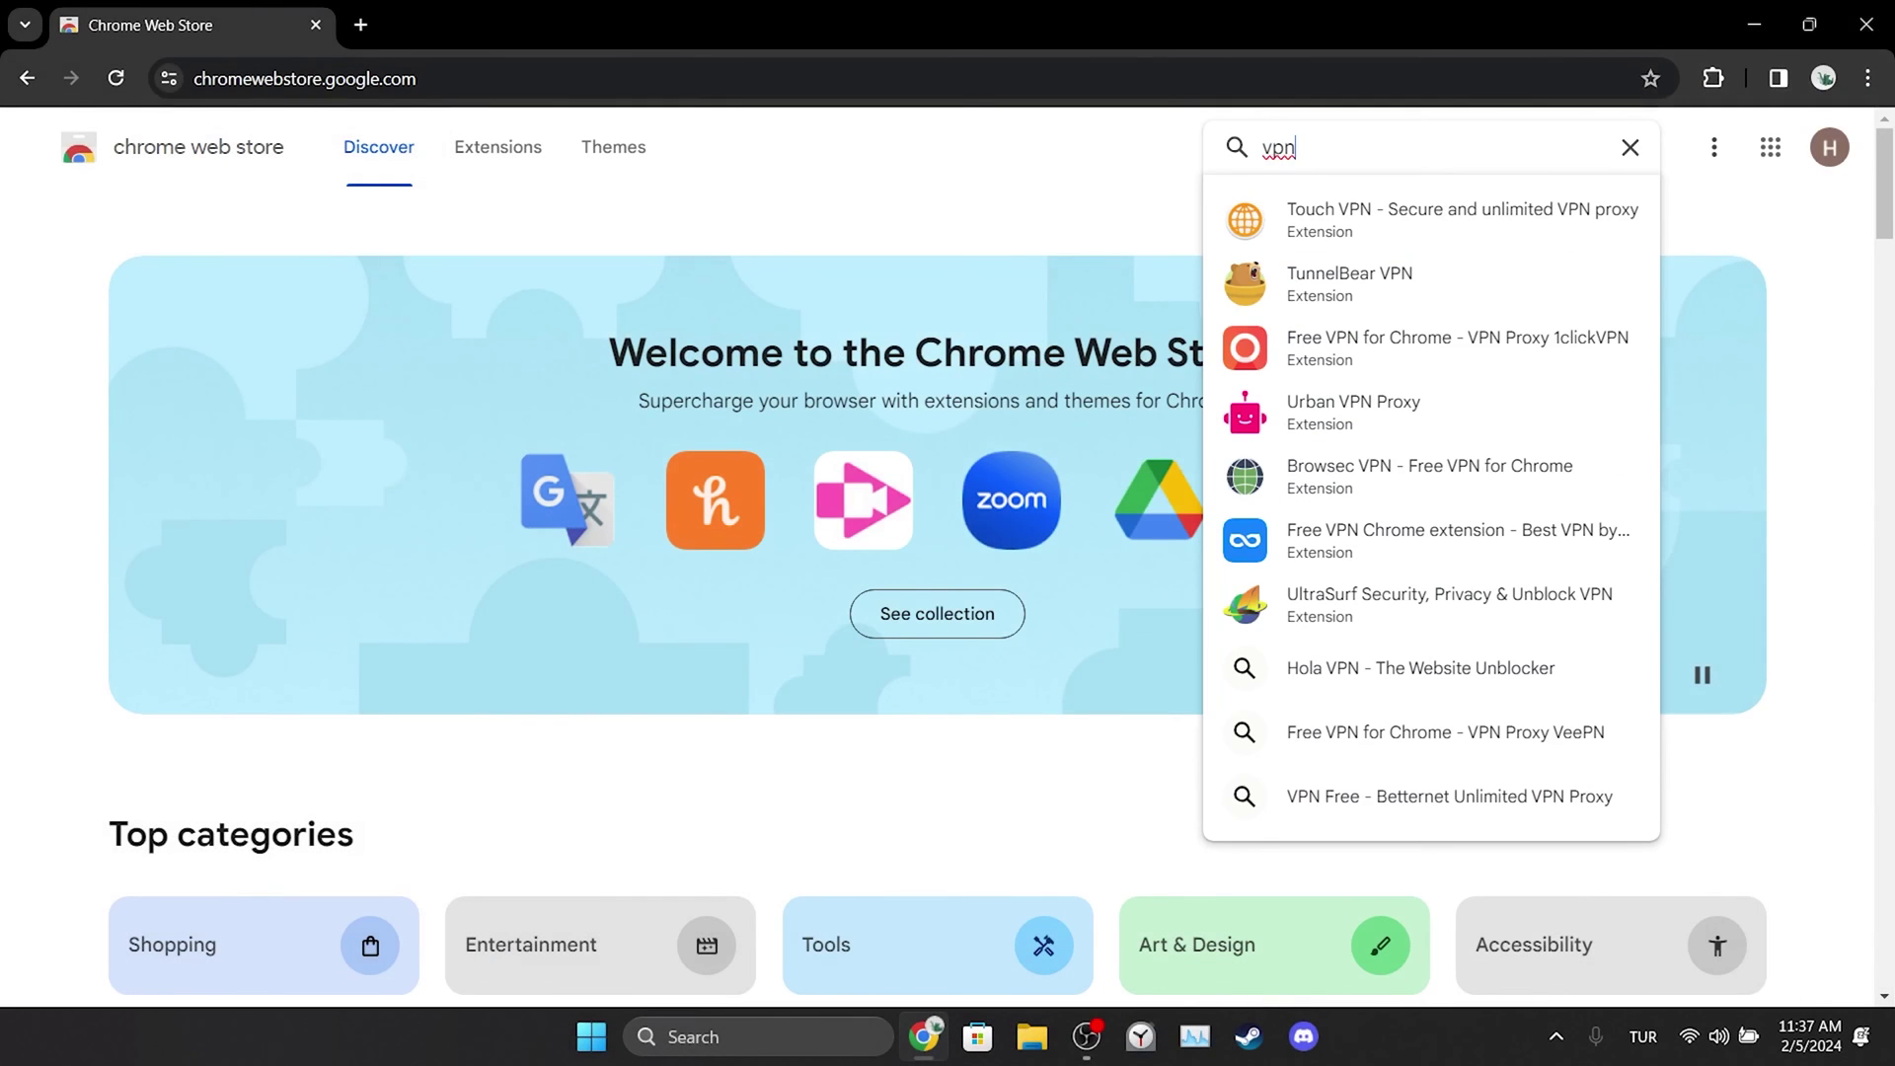
pyautogui.press('Return')
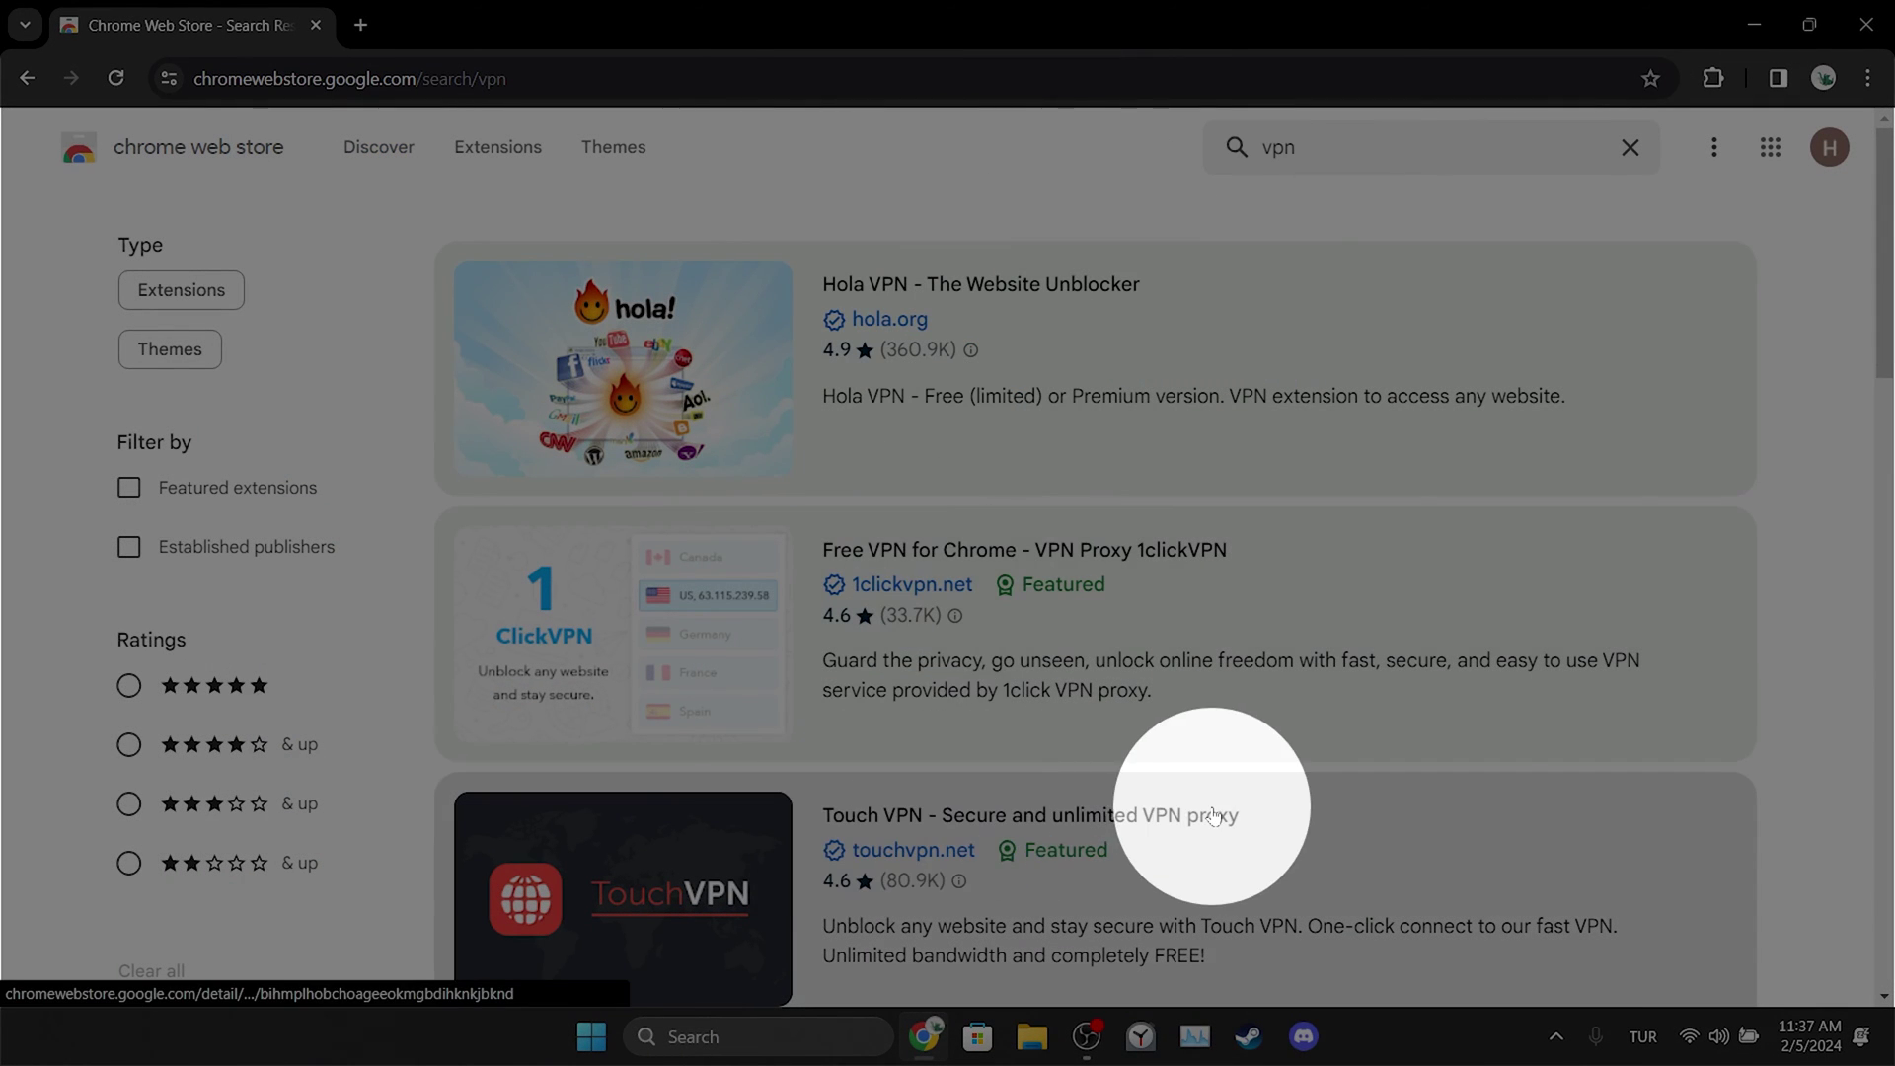
pyautogui.click(941, 341)
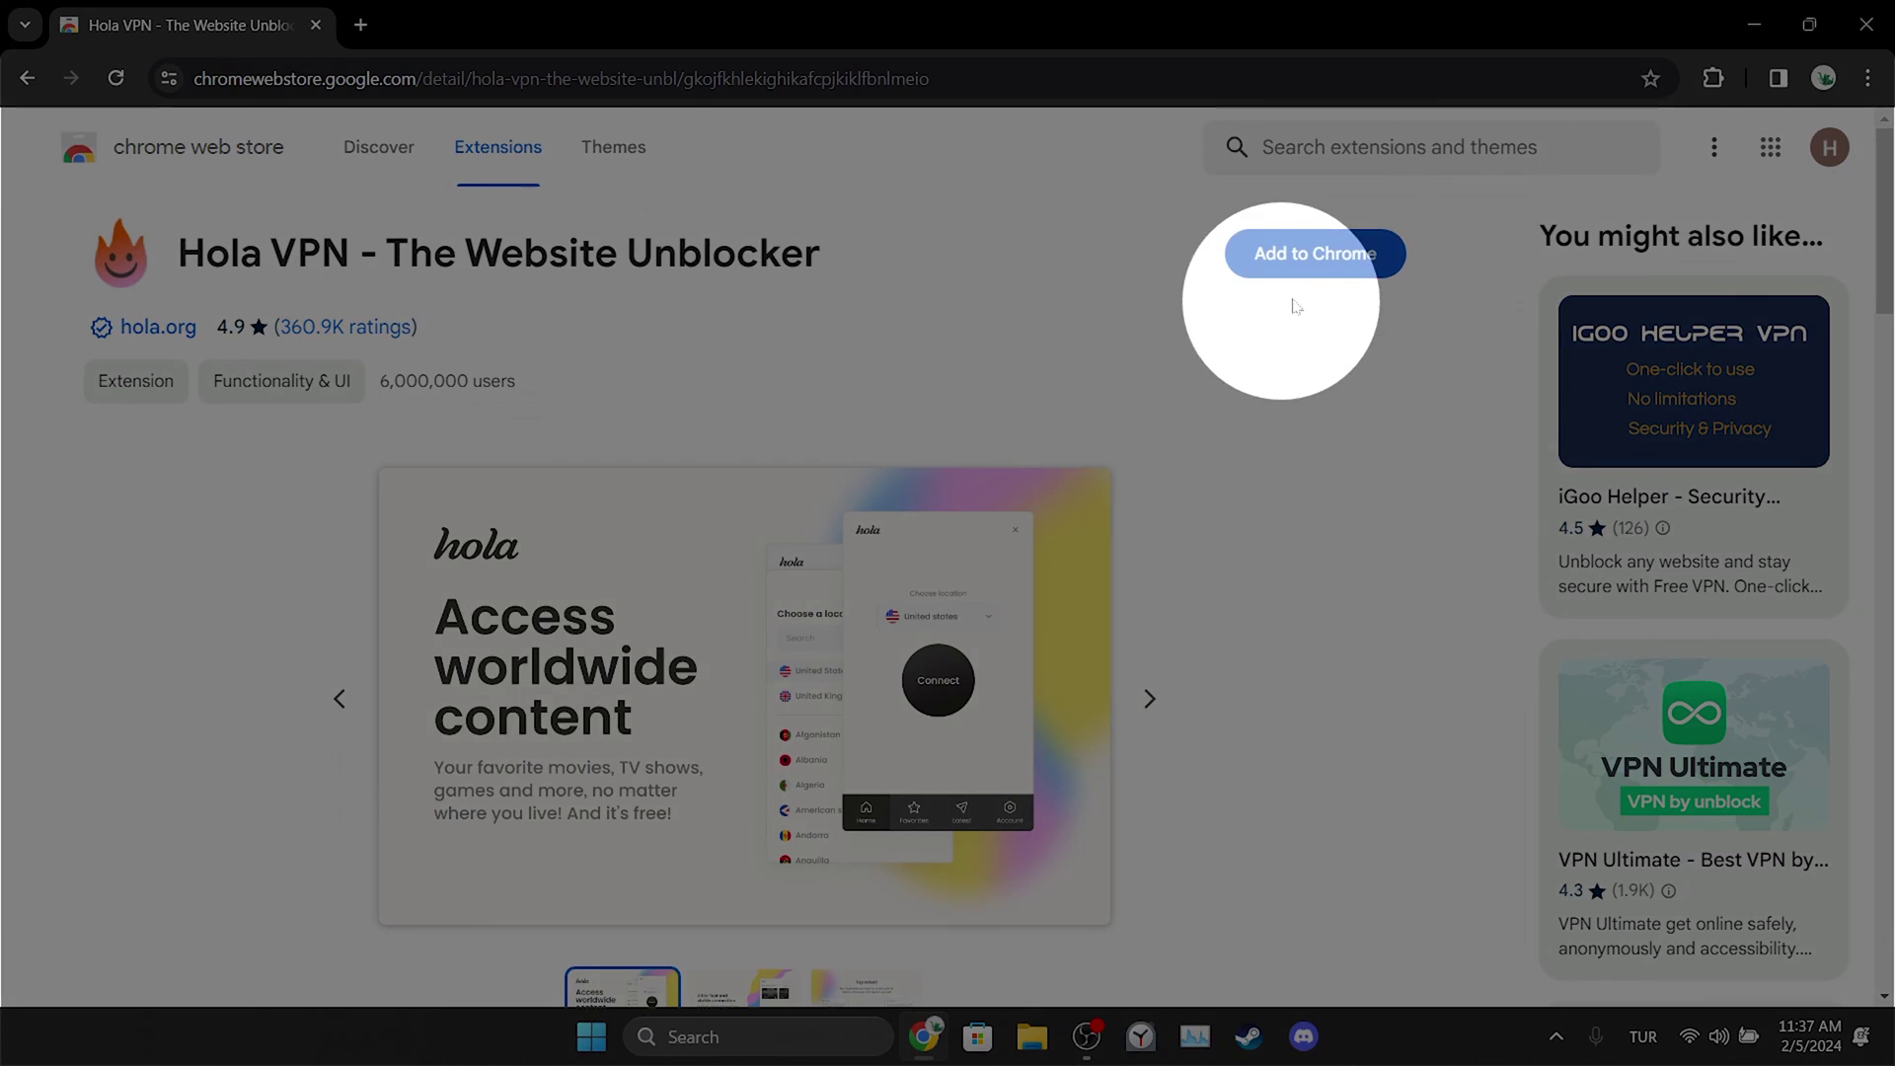
pyautogui.click(1299, 261)
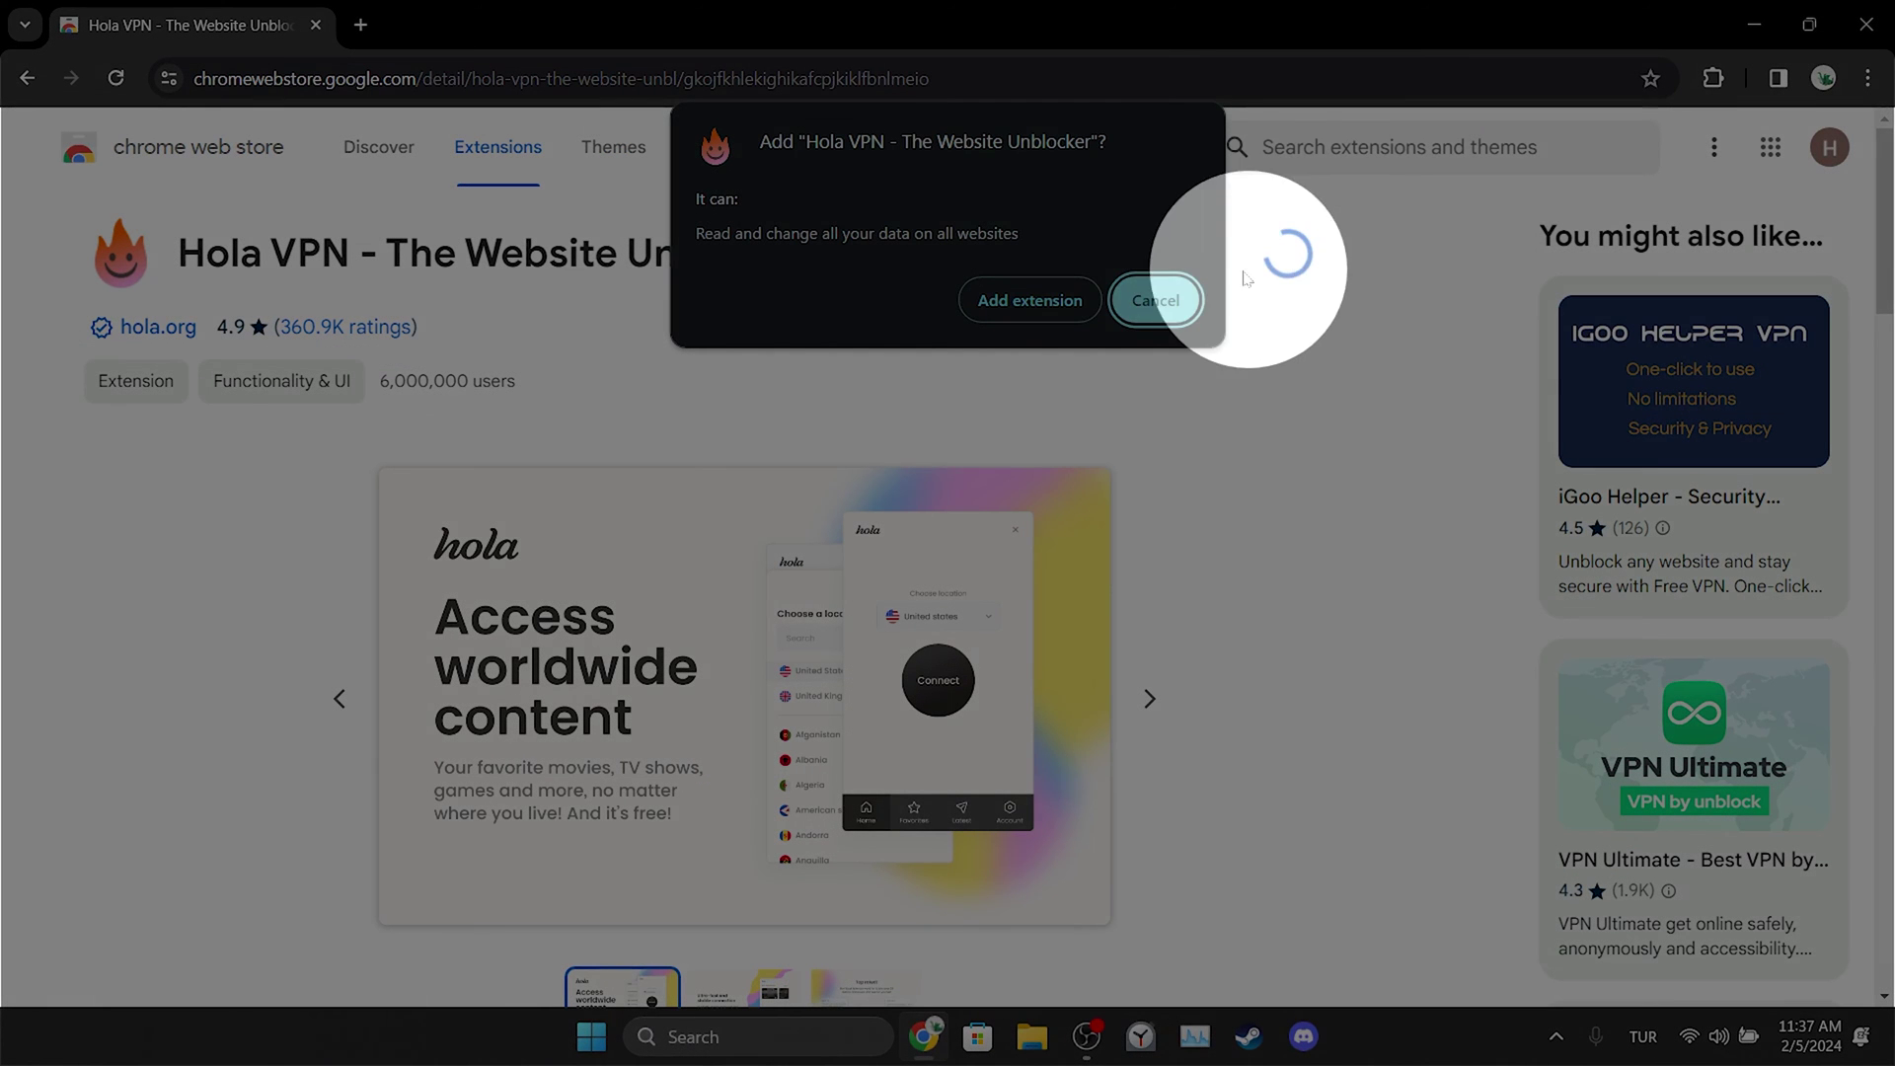
pyautogui.click(1026, 300)
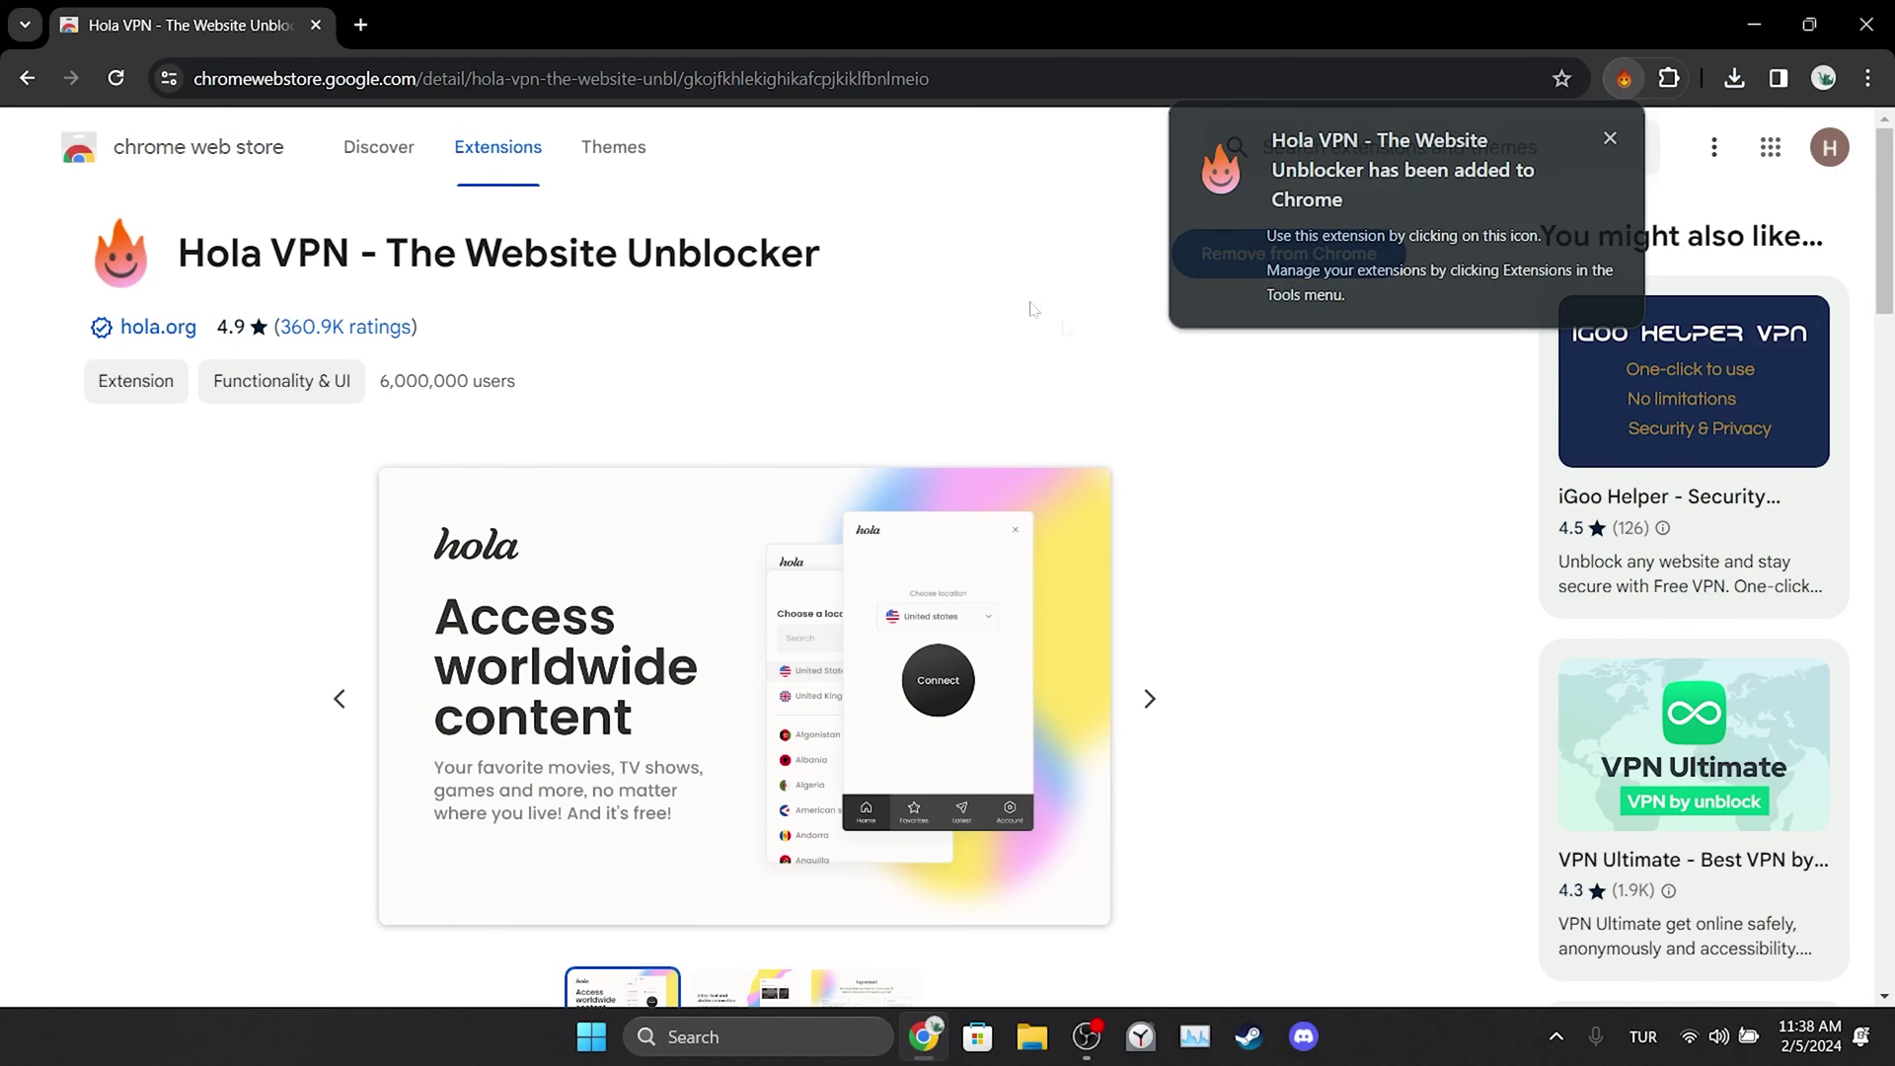
# Dismiss the added notice and connect Hola VPN through the United States location
pyautogui.click(1059, 322)
pyautogui.click(1620, 85)
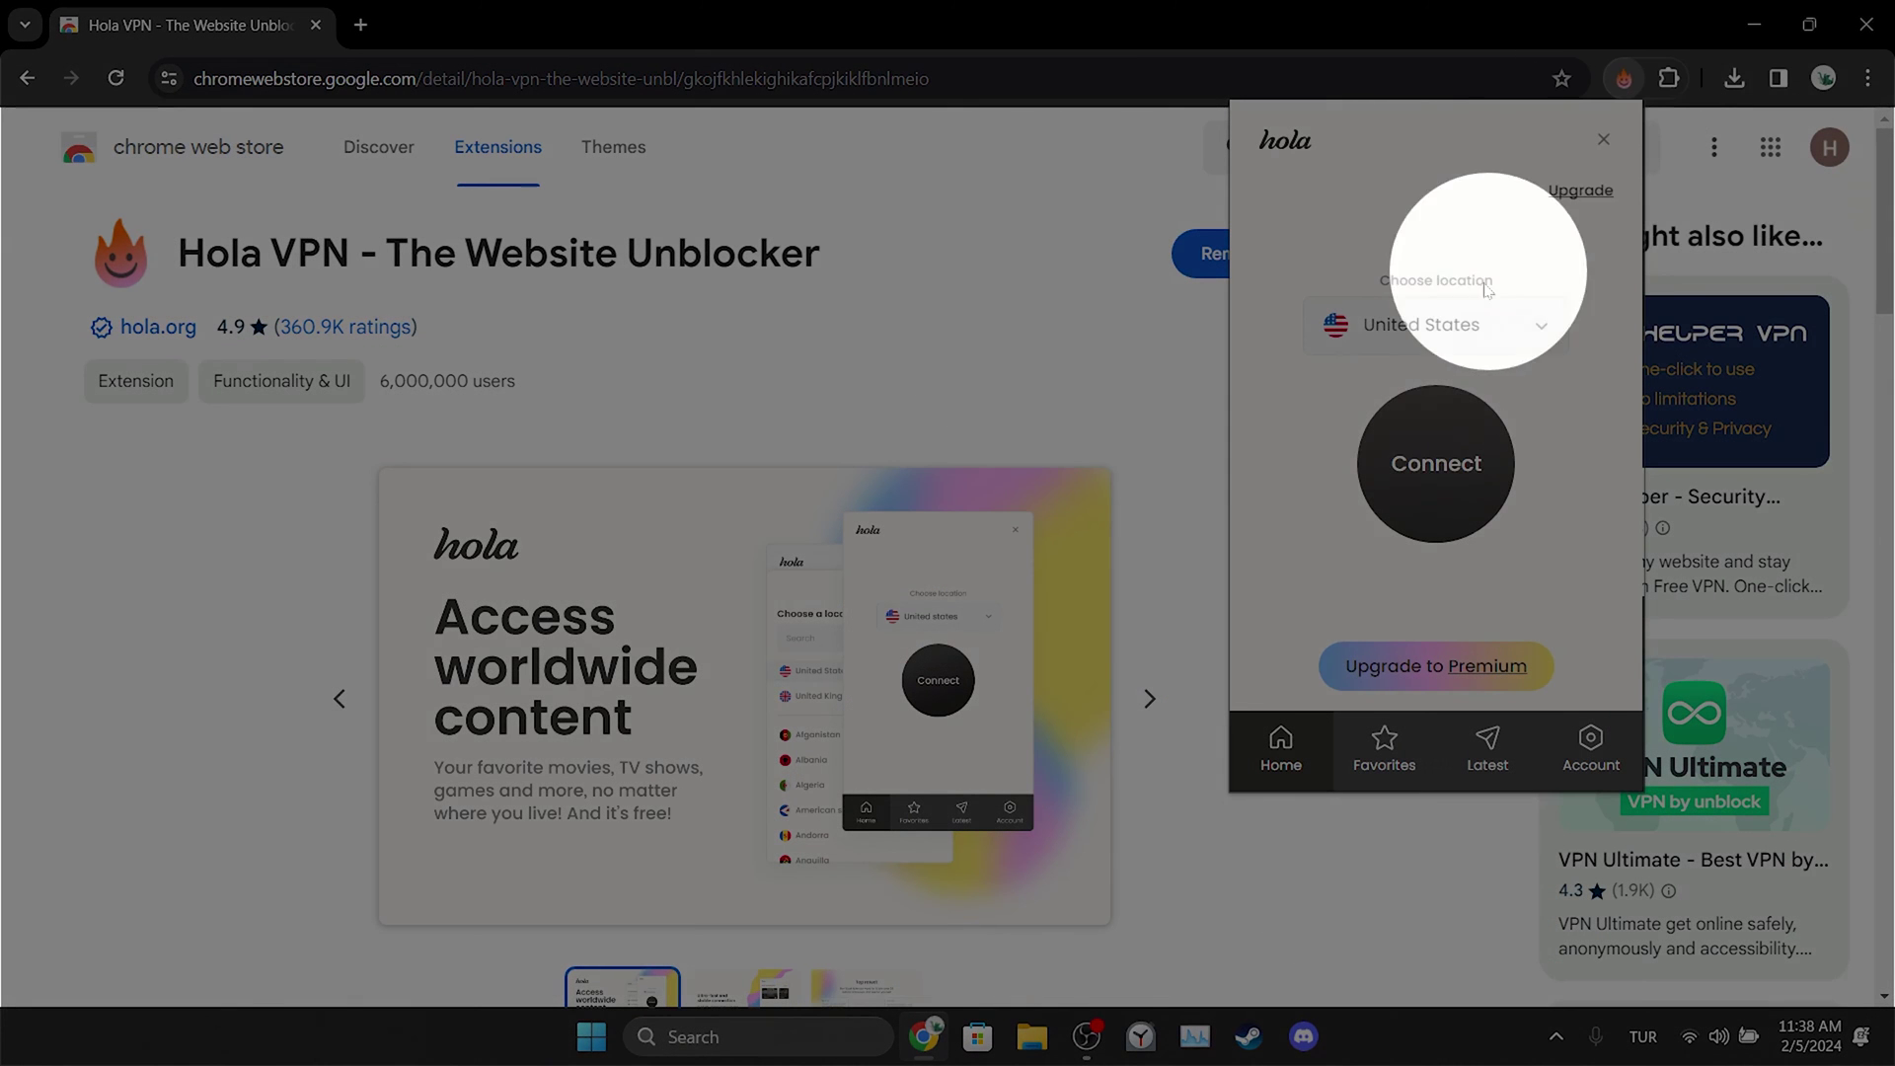
pyautogui.click(1439, 474)
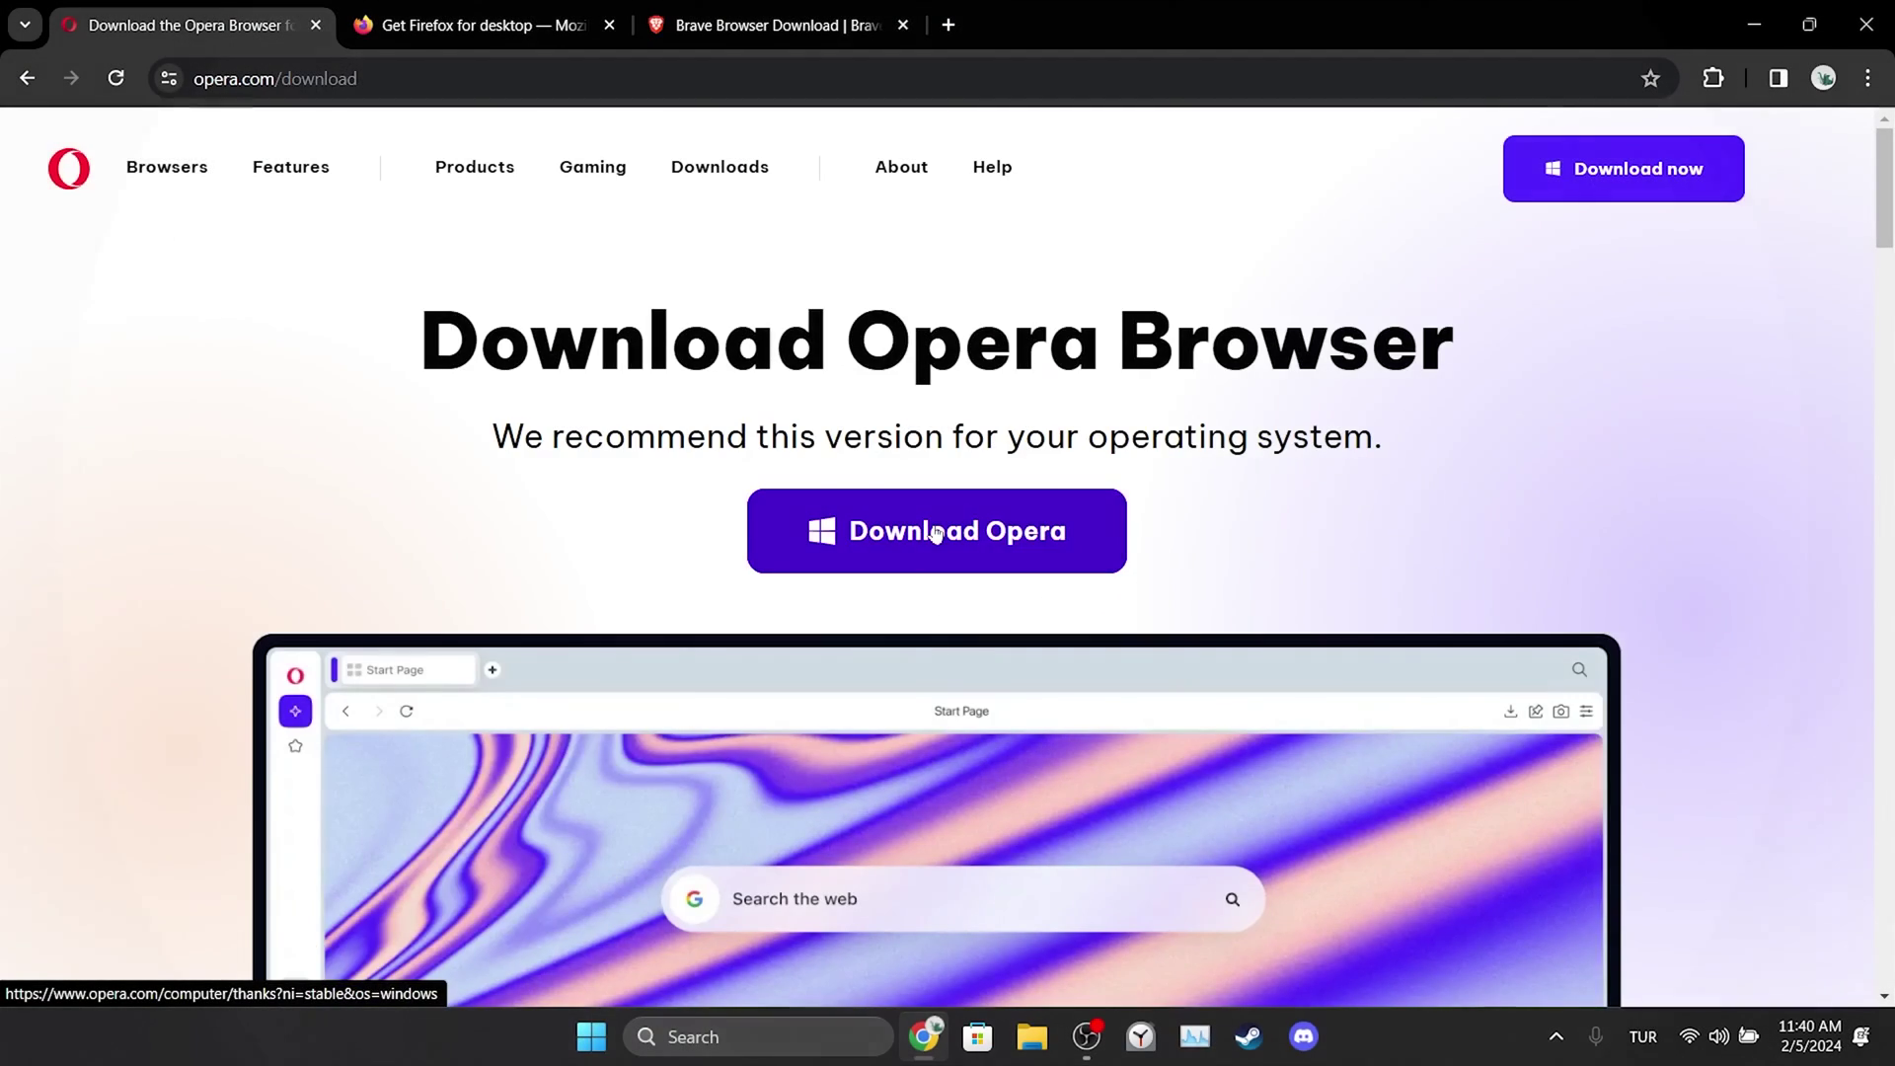
# Review the Firefox and Brave download tabs, then minimize Chrome to show the desktop
pyautogui.click(491, 10)
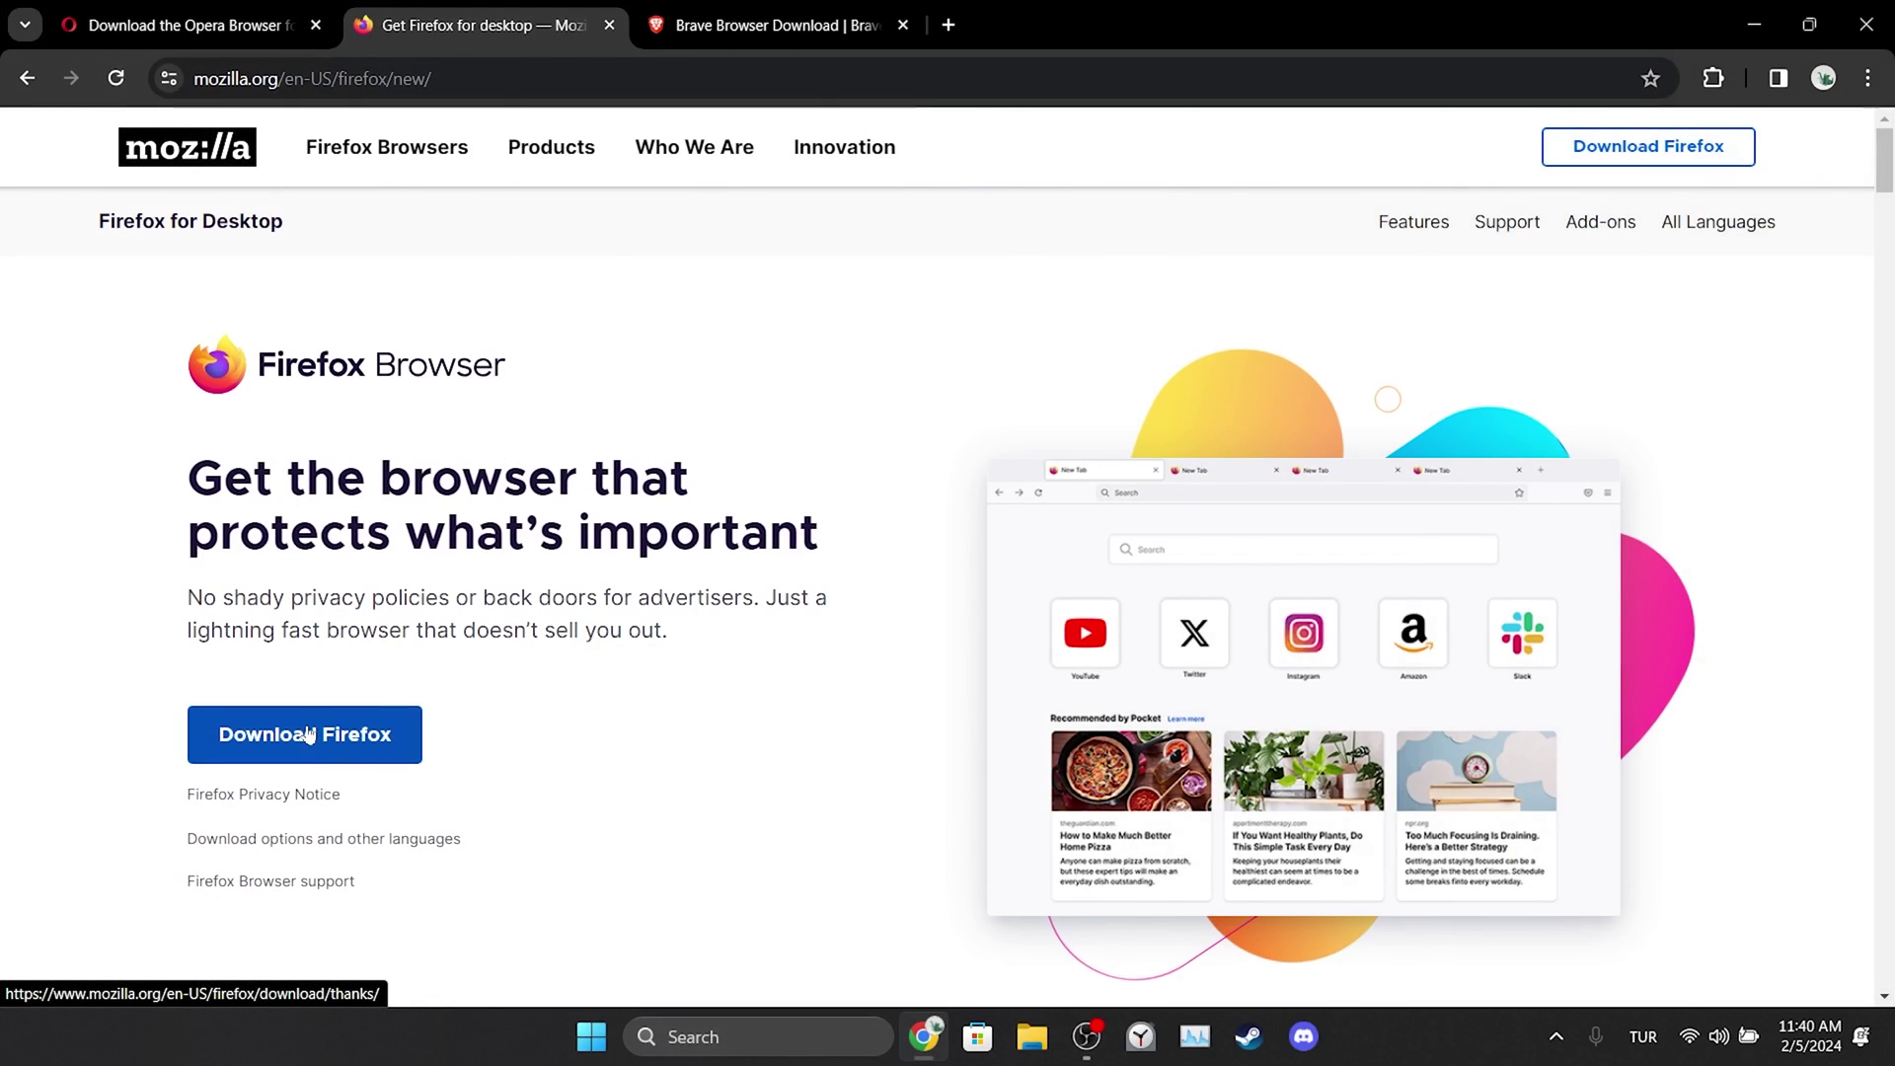
pyautogui.click(770, 25)
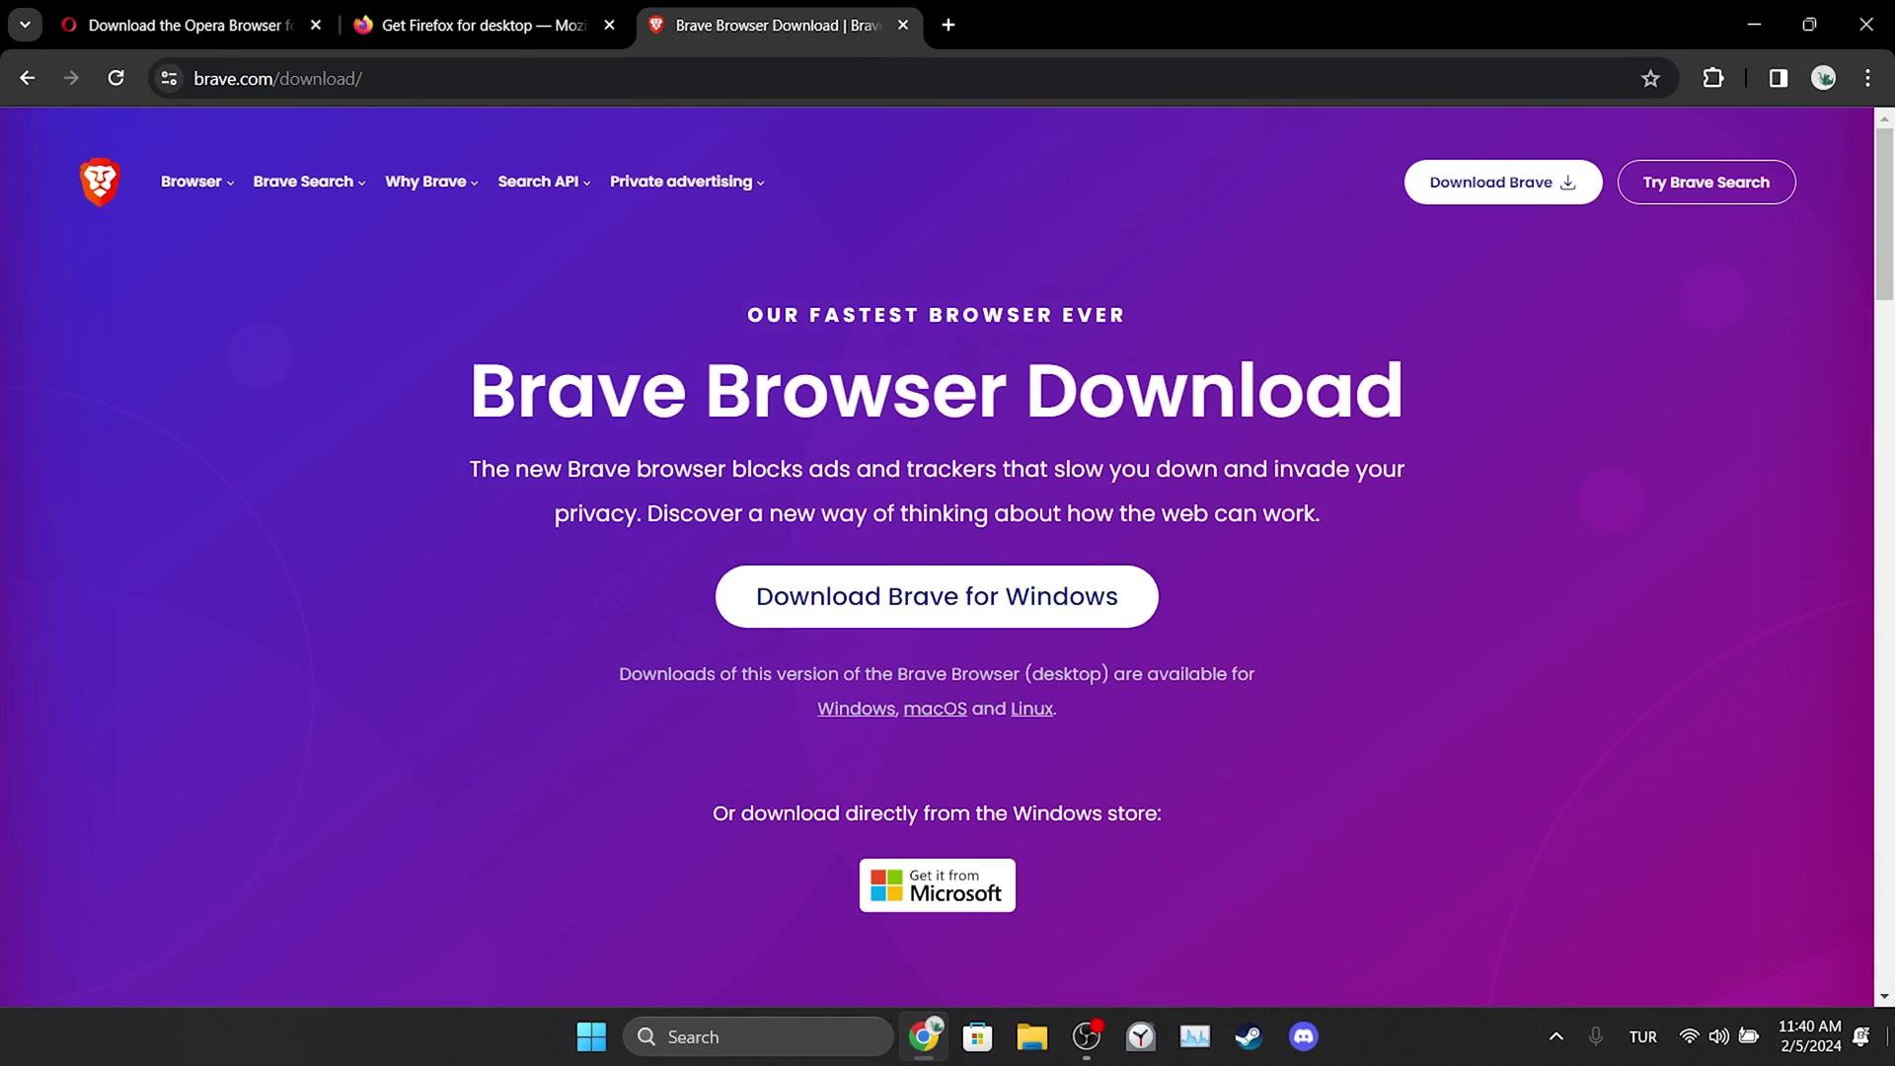
pyautogui.click(1891, 1062)
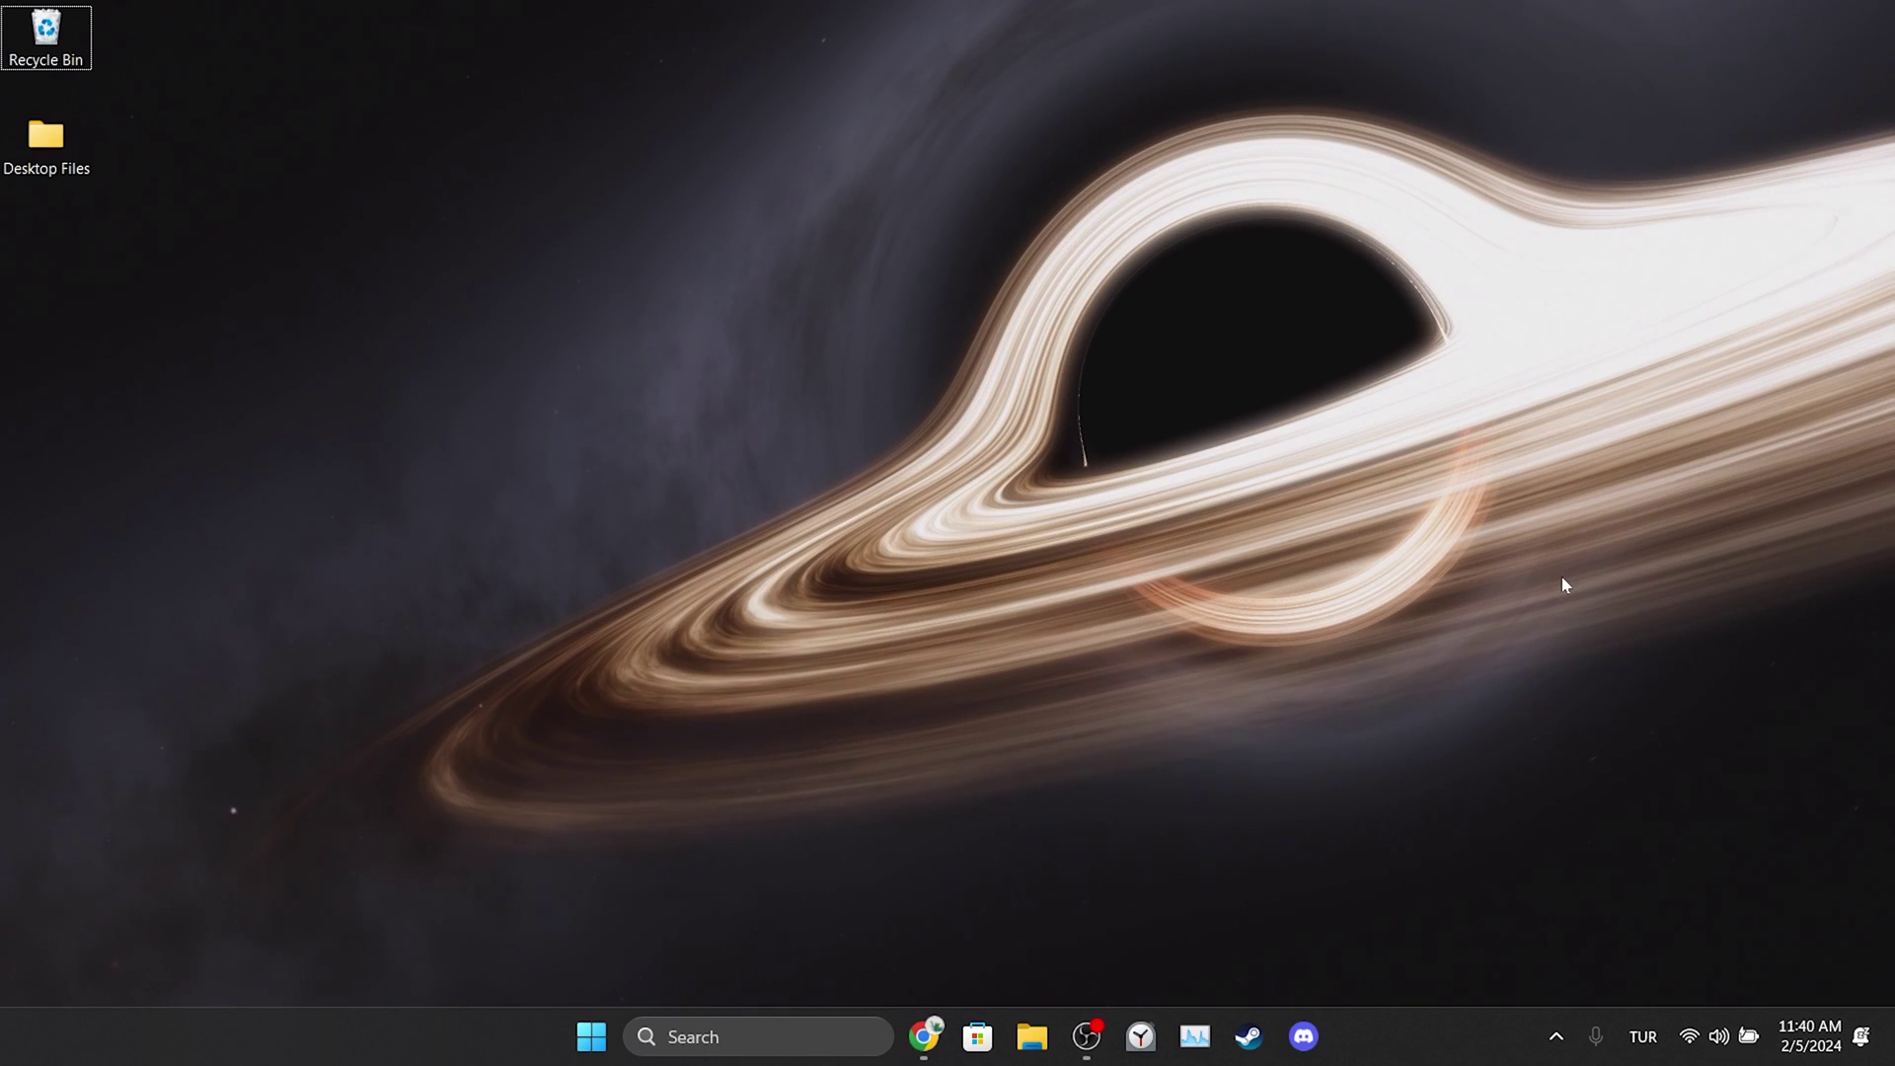